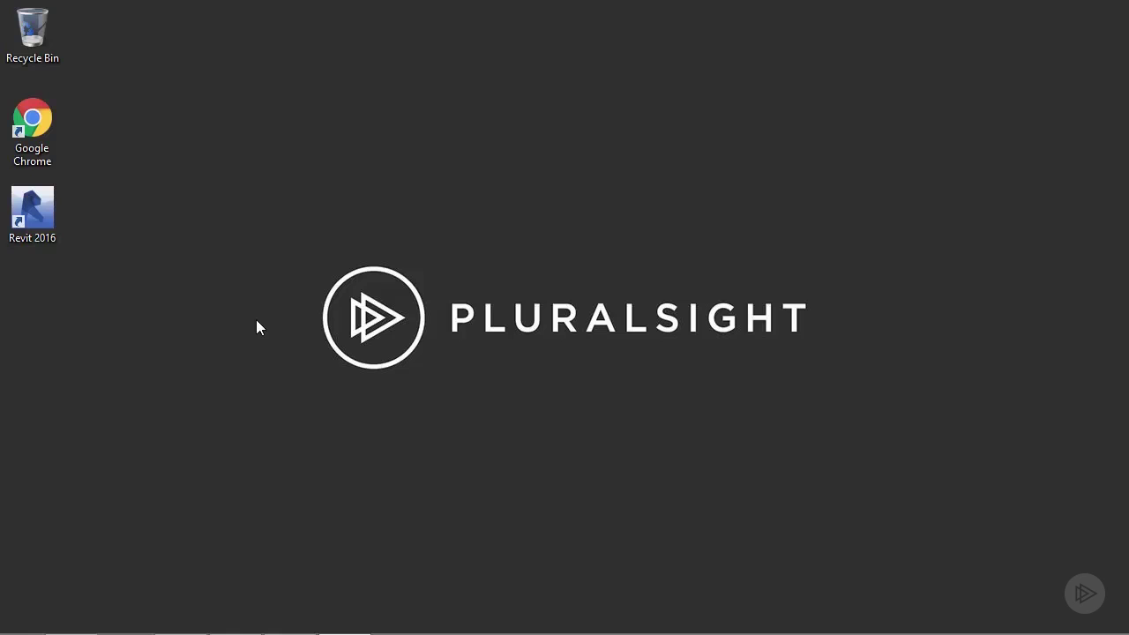
Launch Revit 2016 and create a new project with no template file, using the Imperial system of measurement
double_click(32, 212)
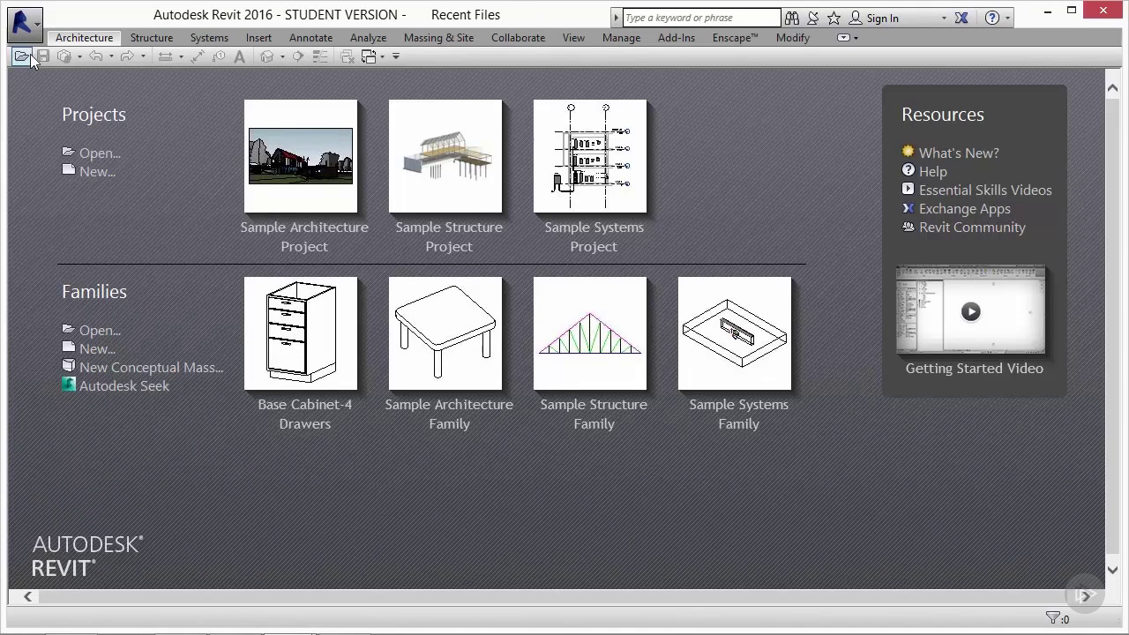
click(24, 24)
click(64, 83)
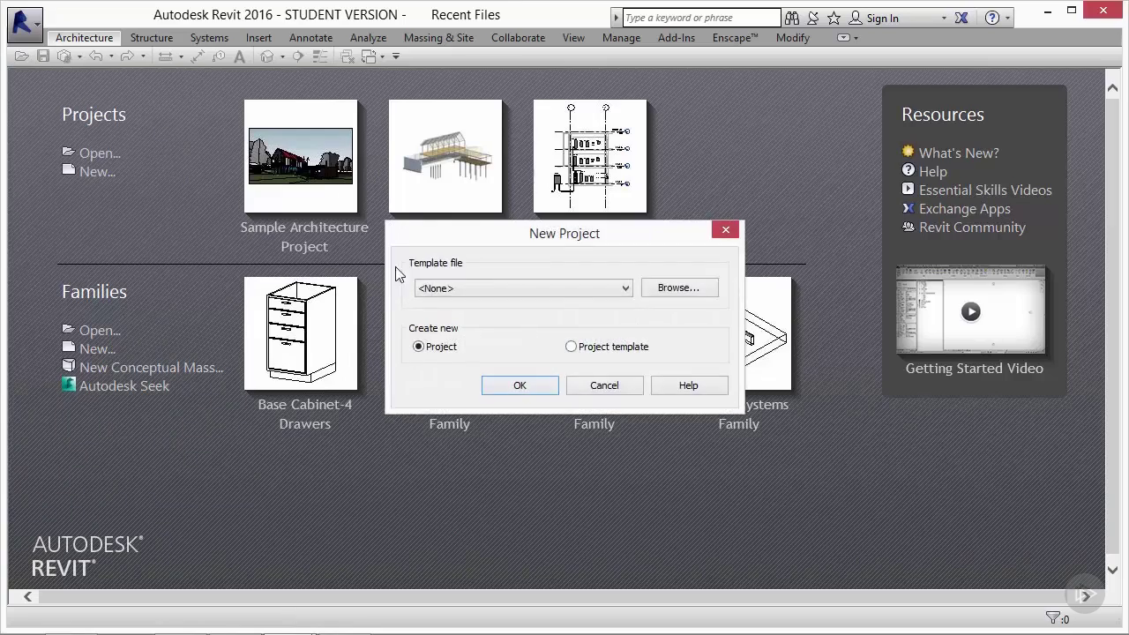
click(506, 386)
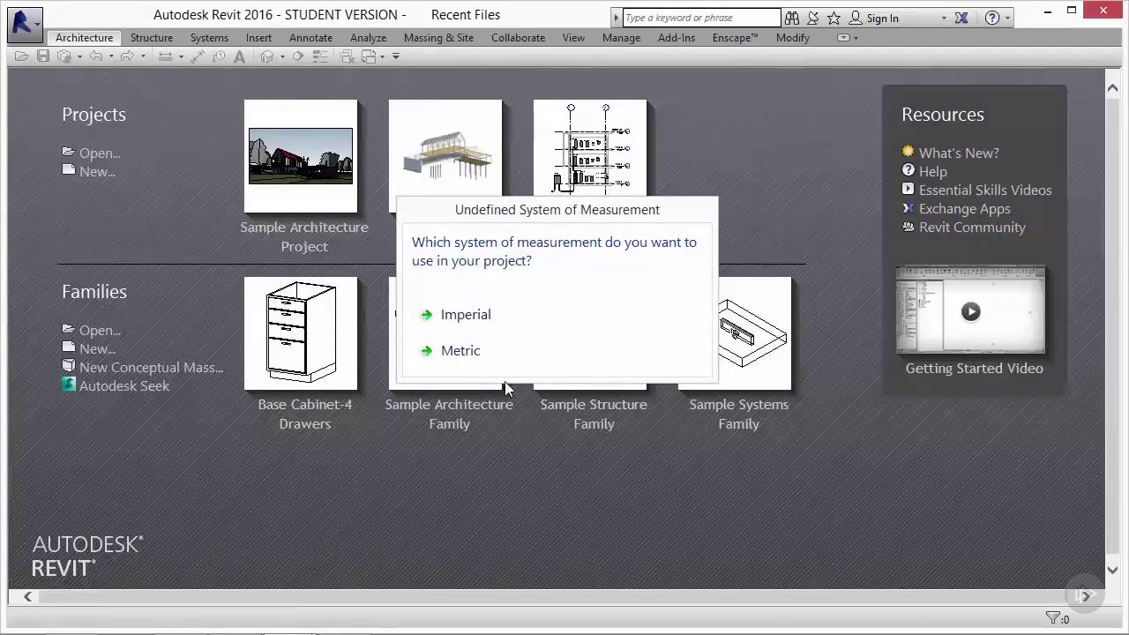
click(476, 315)
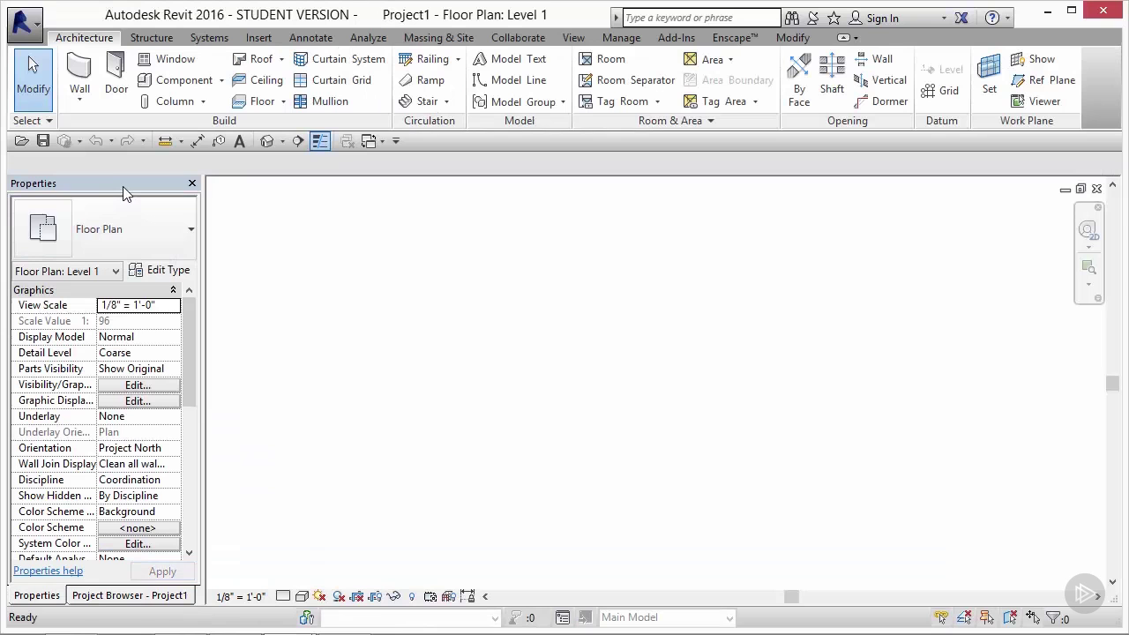
Examine the Structure, Systems, Insert and Architecture tools, the view properties, the Project Browser and the available user interface elements
click(155, 40)
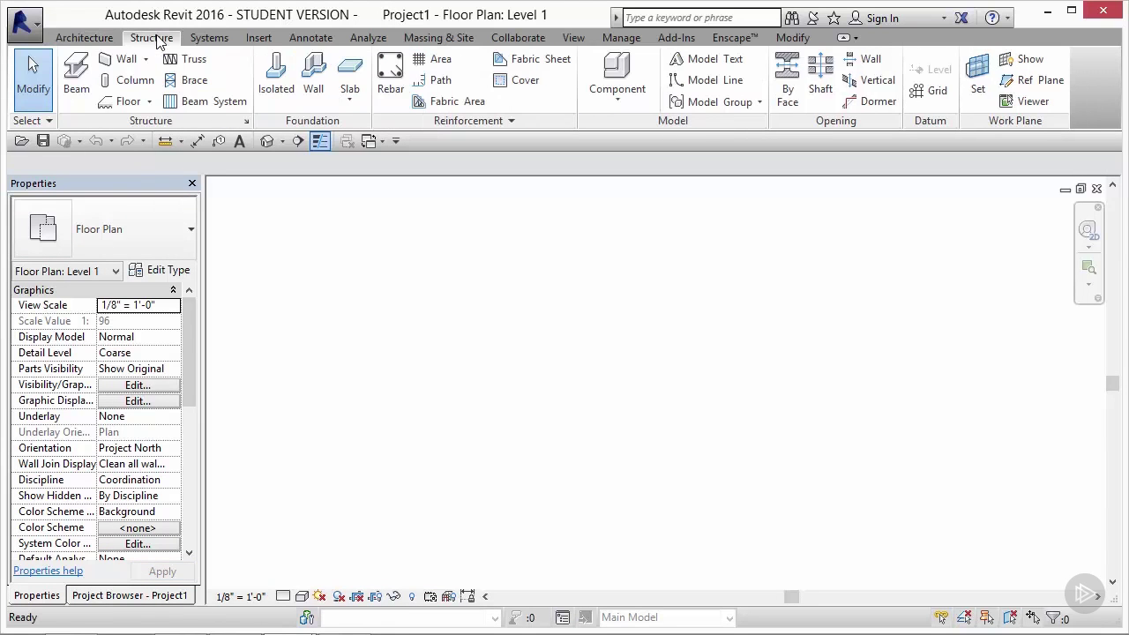
click(213, 39)
click(259, 39)
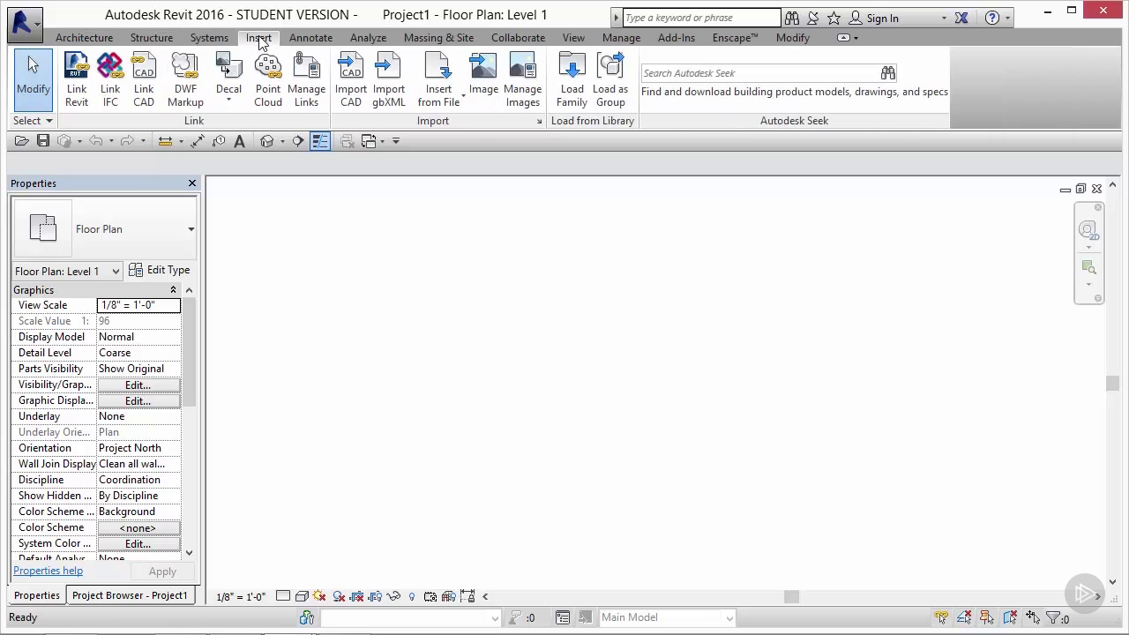
click(84, 38)
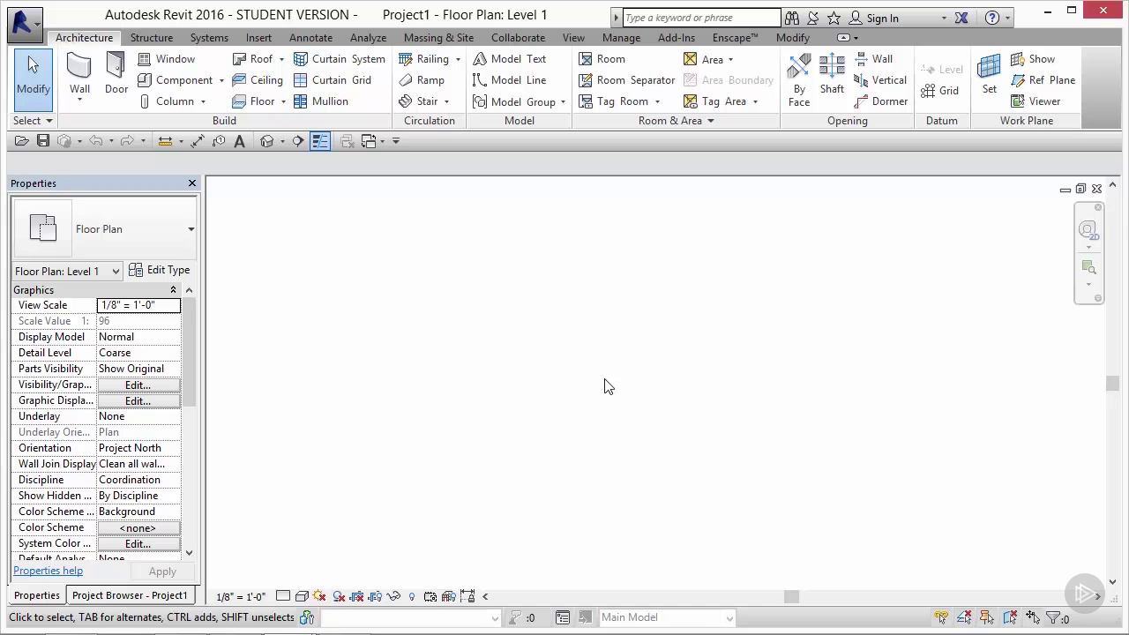
click(31, 185)
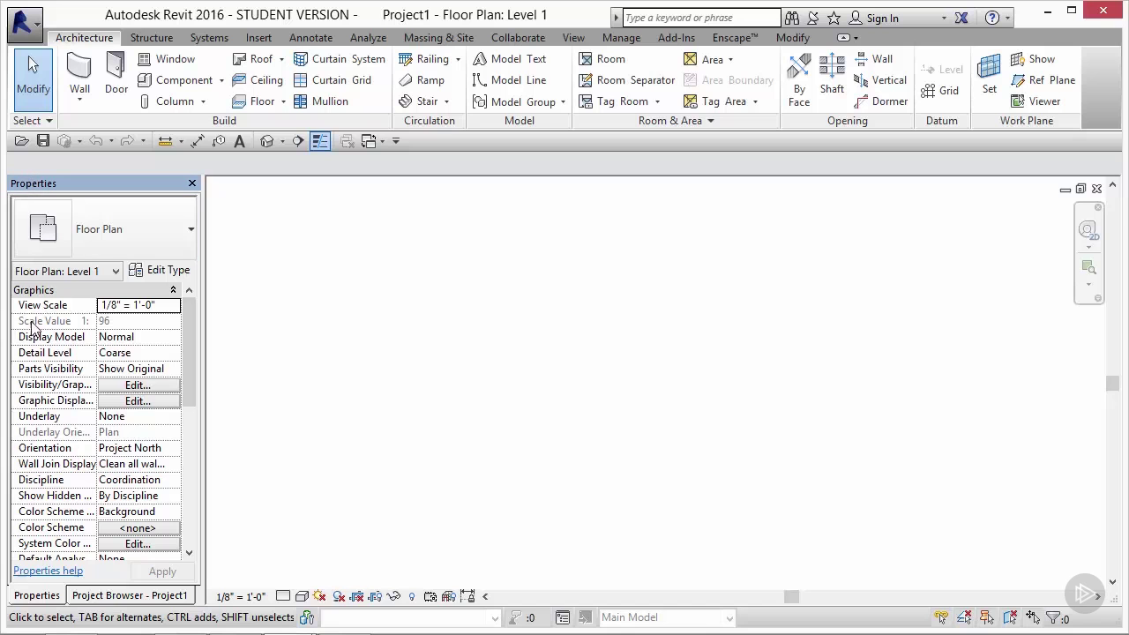
click(95, 596)
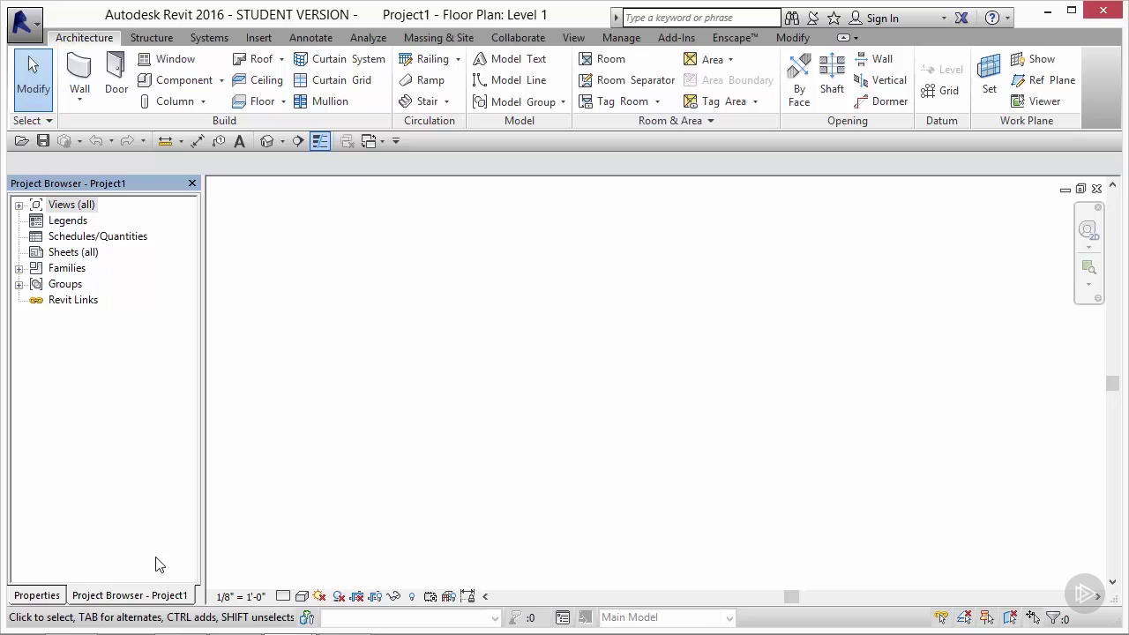
click(574, 38)
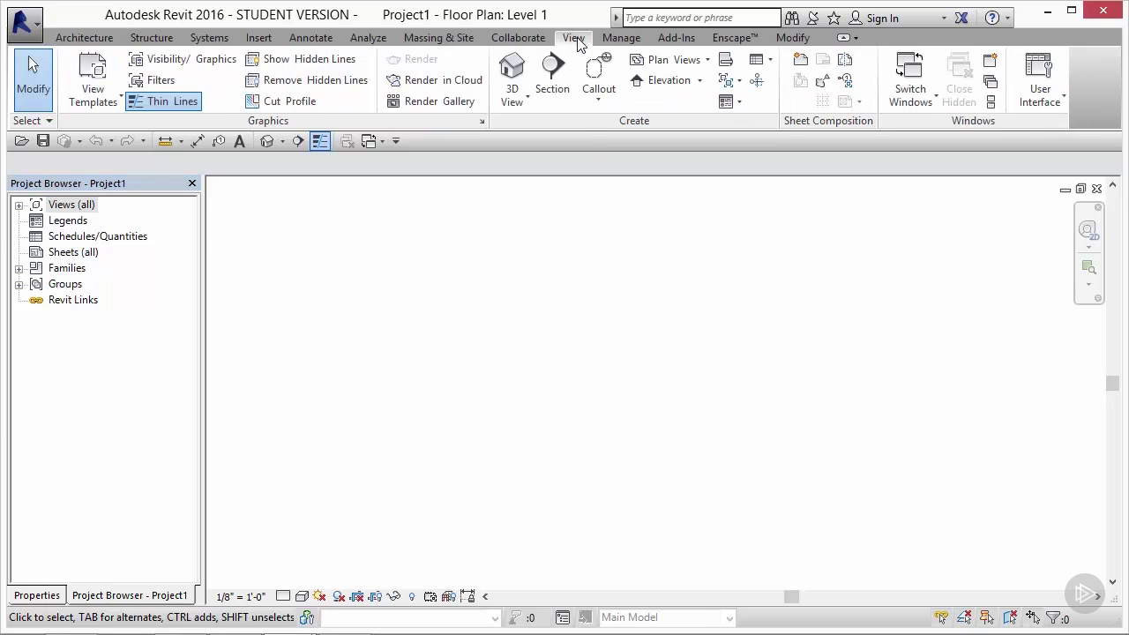
click(1045, 97)
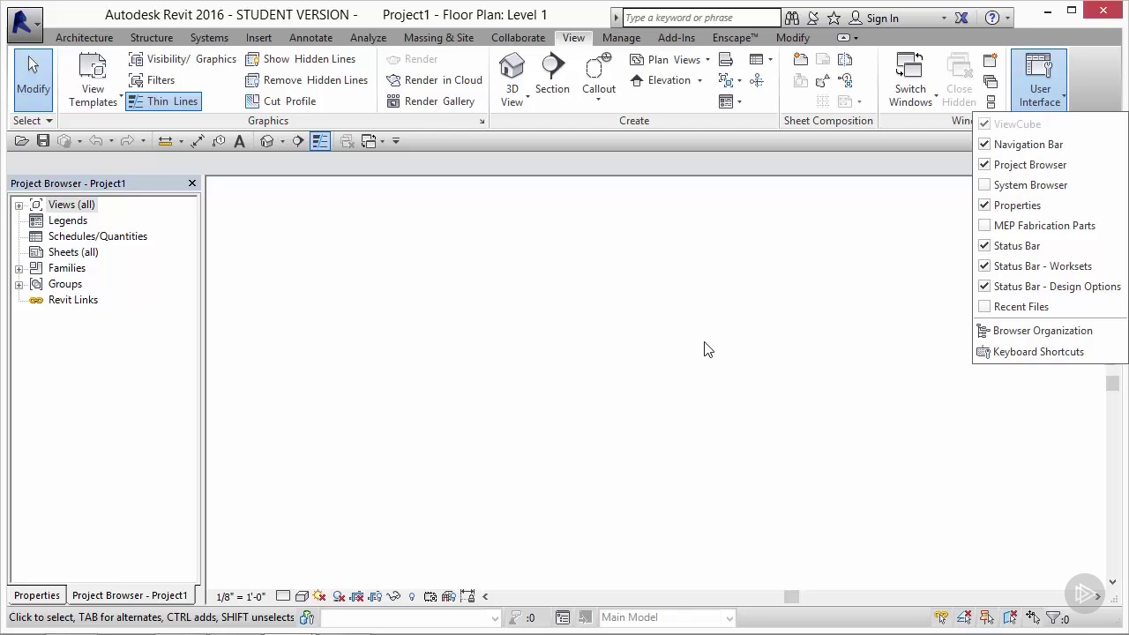
click(705, 349)
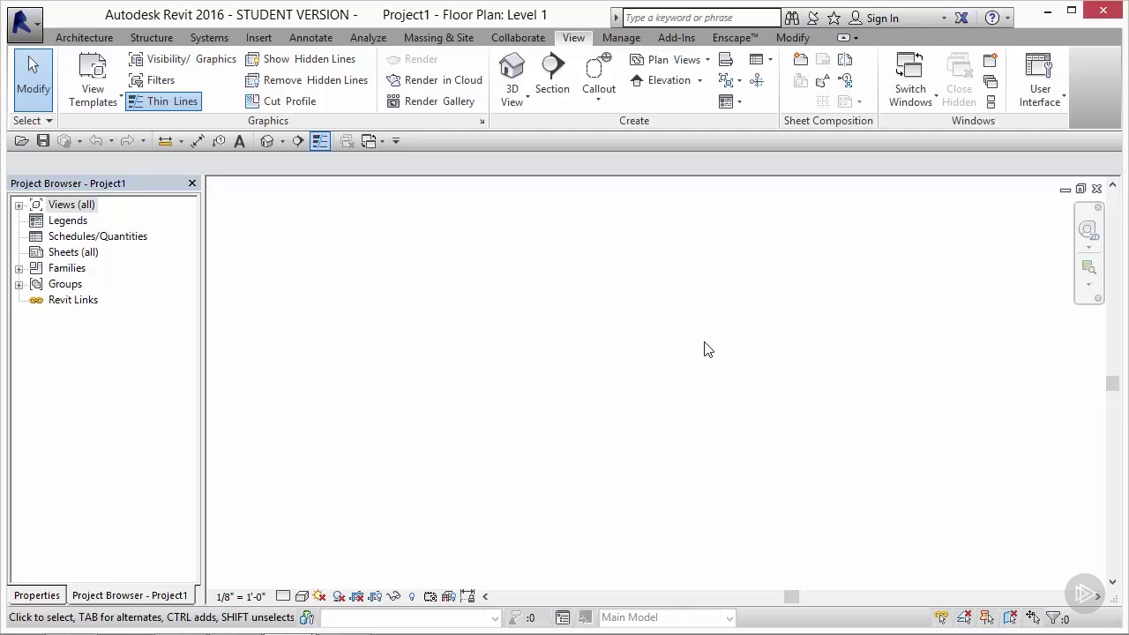
Draw a closed rectangular loop of four 20' high walls, about 4'-2" by 3'-10", in the Level 1 floor plan
click(84, 37)
click(81, 72)
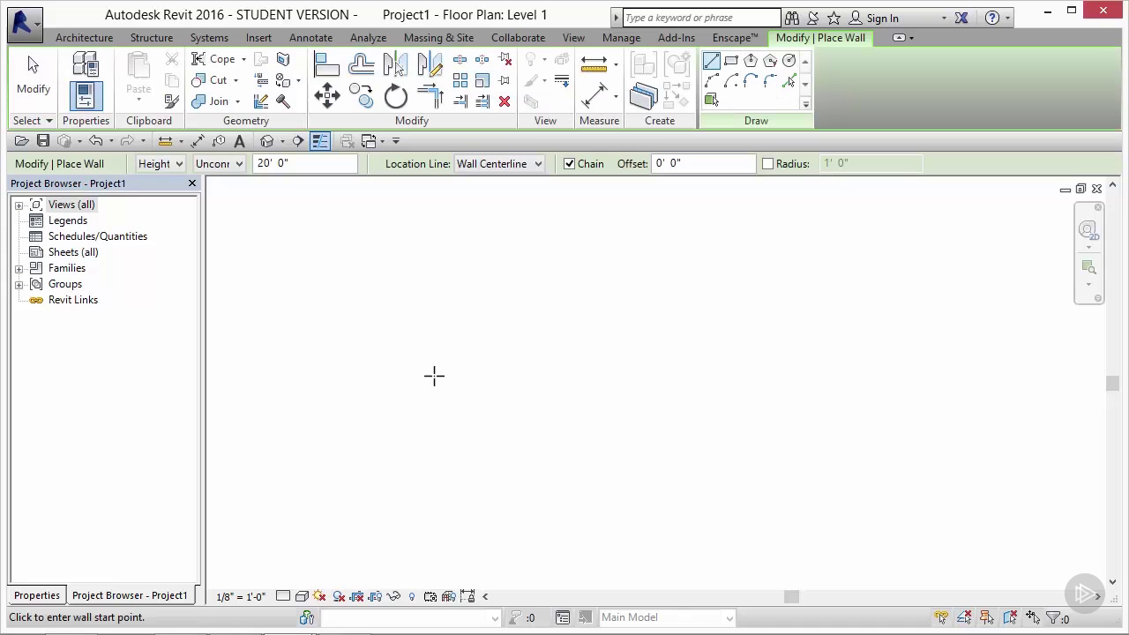
click(491, 406)
click(491, 310)
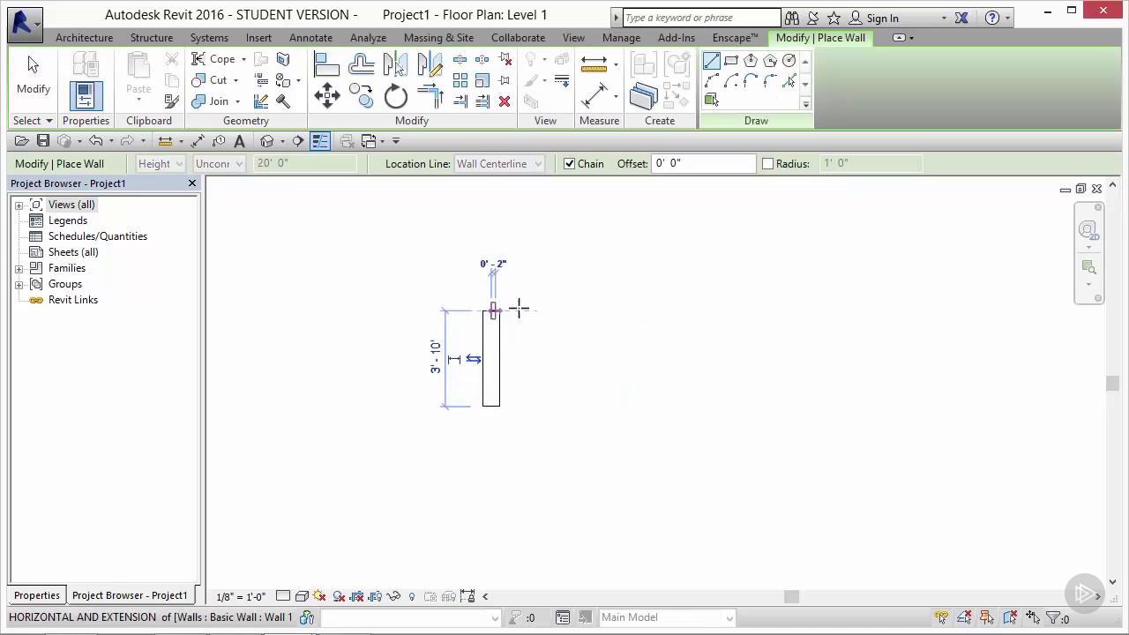
click(595, 309)
click(596, 406)
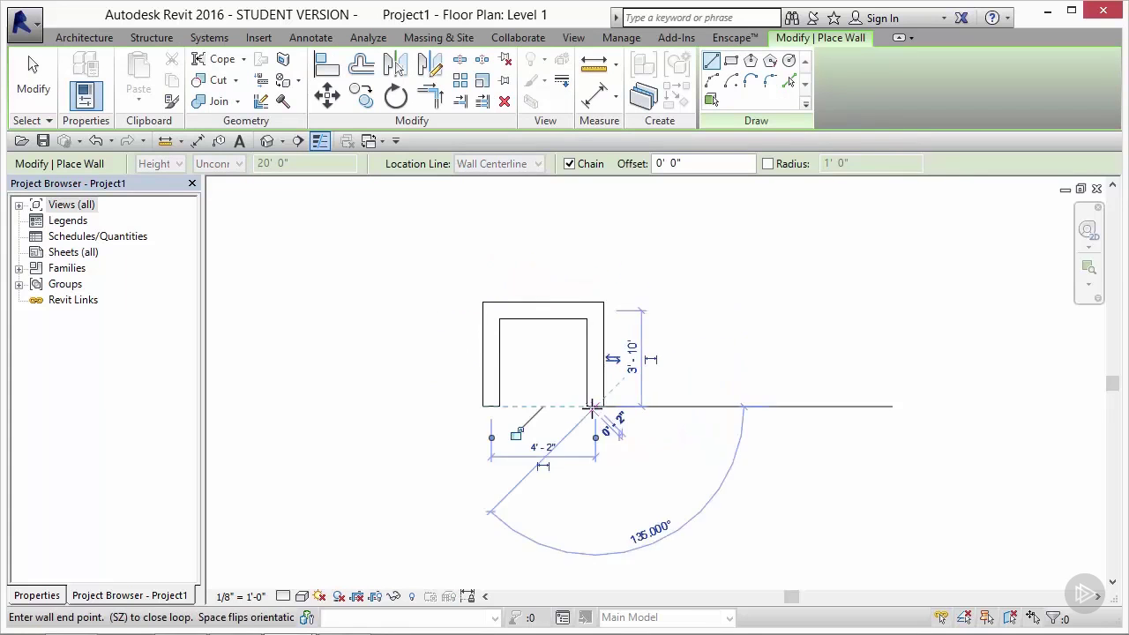
click(491, 405)
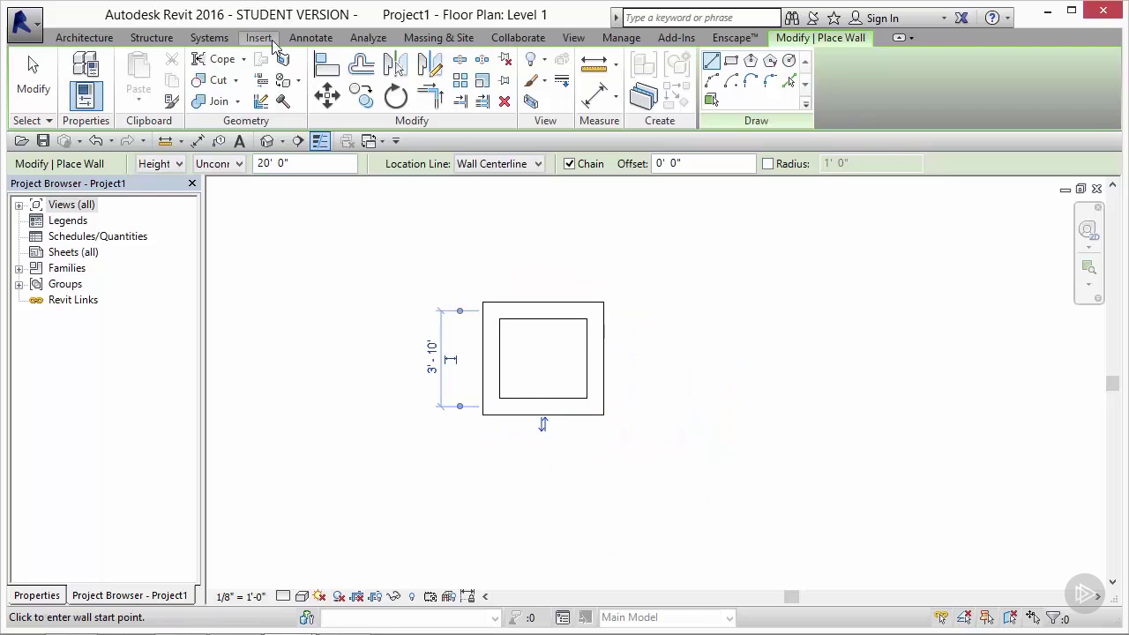
Open the default 3D view and delete all four walls of the rectangular enclosure
click(569, 38)
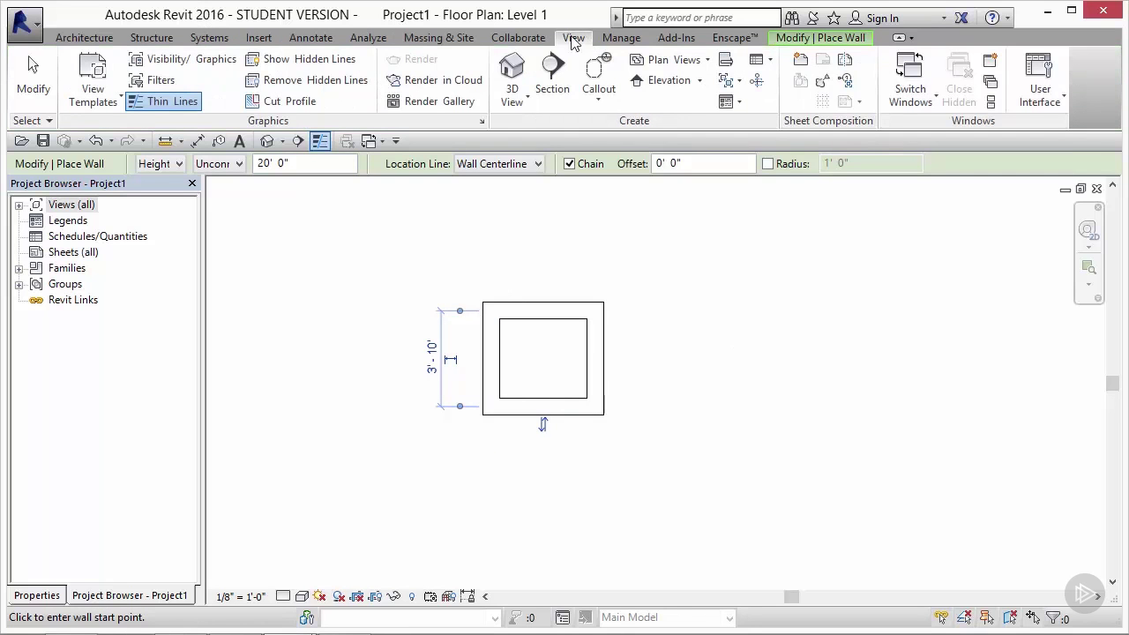
click(518, 66)
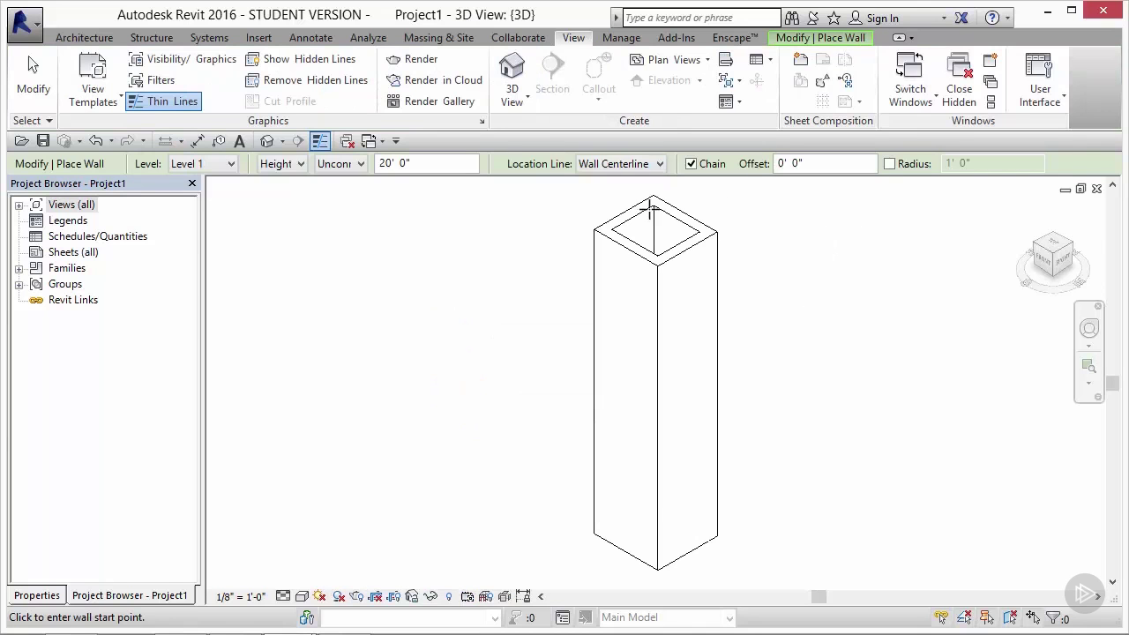
key(Escape)
drag(748, 221, 605, 537)
key(Delete)
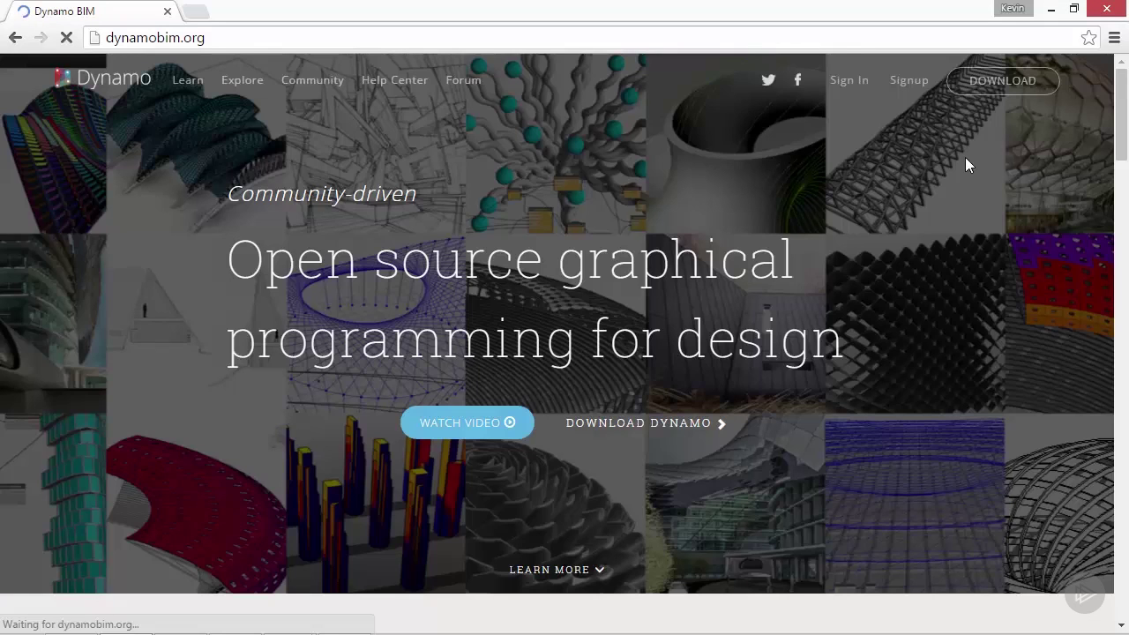
On the Dynamo website in Chrome, open the download page and look through the Dynamo editions offered
click(1003, 87)
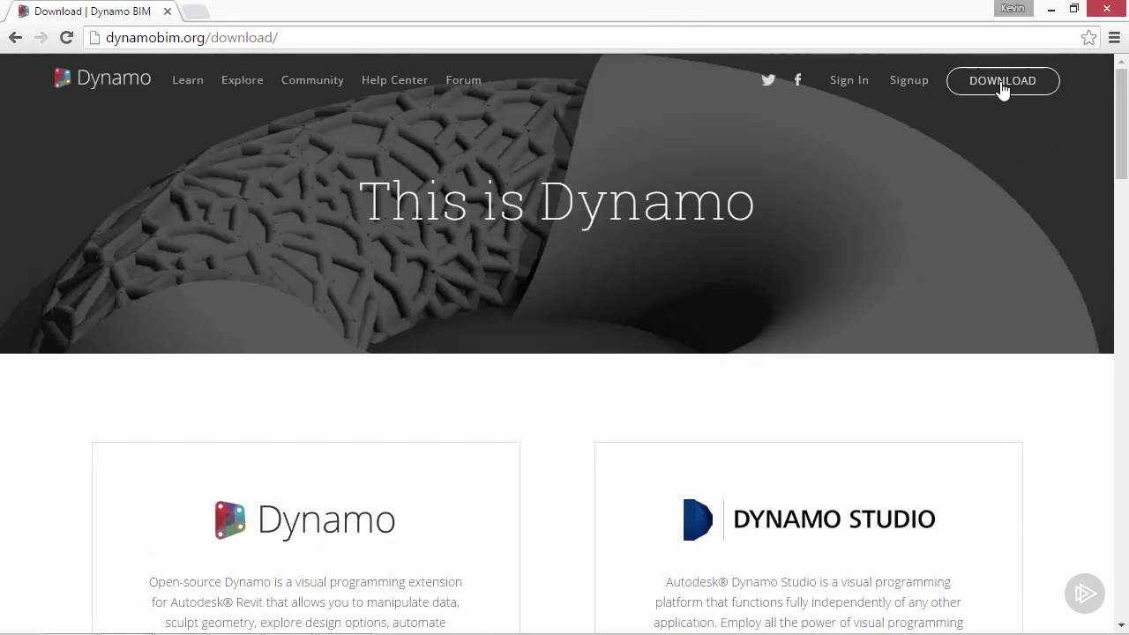
scroll(527, 375, down, 1)
scroll(527, 375, down, 3)
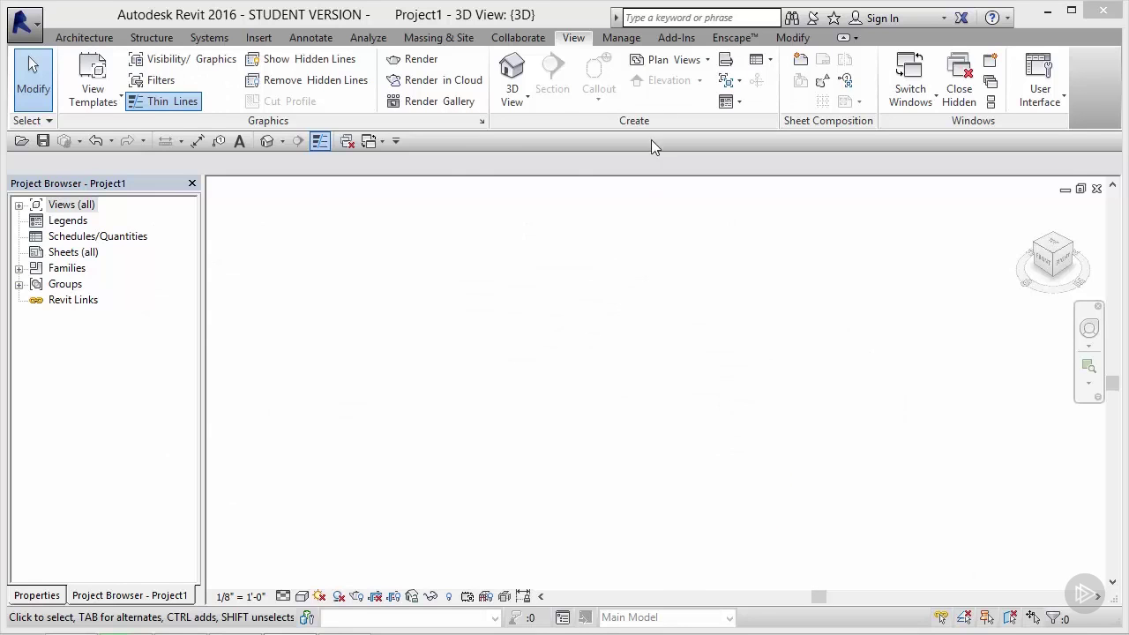
Switch back to Revit, launch the Dynamo 0.9 visual programming add-in and widen its window
click(667, 39)
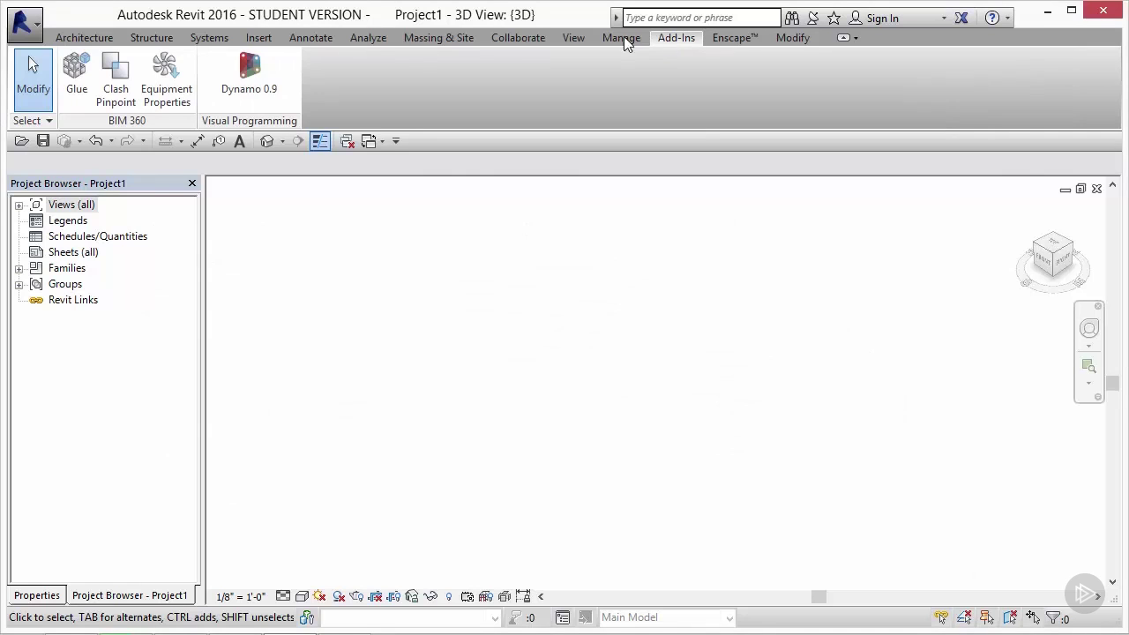
click(251, 79)
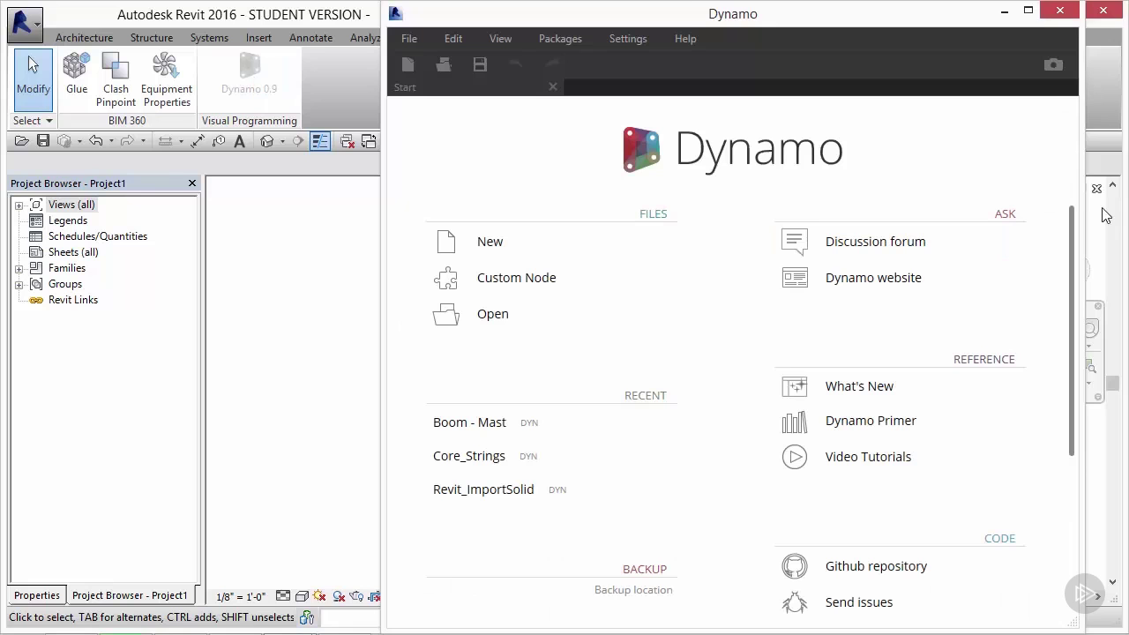
drag(1084, 207, 1121, 202)
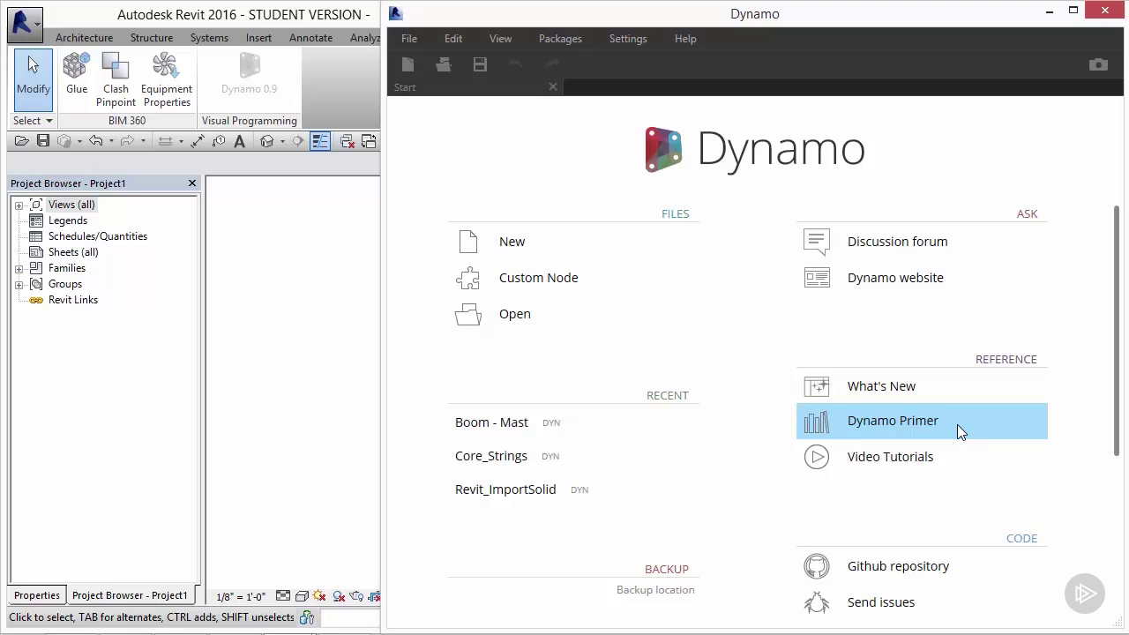
Open the Dynamo discussion forum from the start page, look through the community topics and return to Dynamo
click(964, 245)
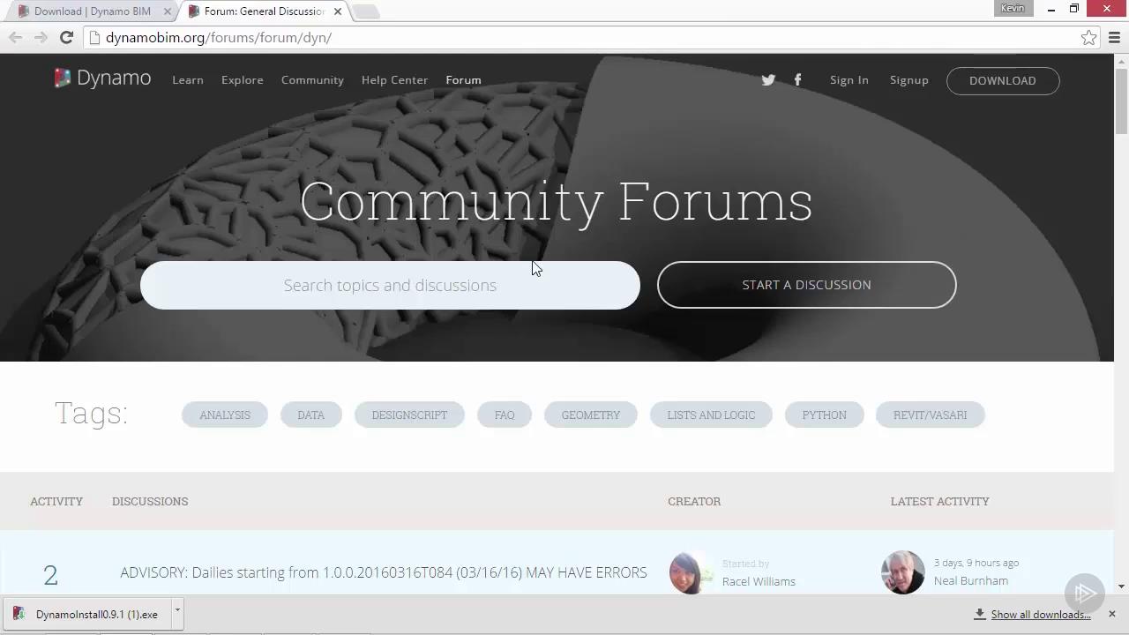
scroll(524, 297, down, 5)
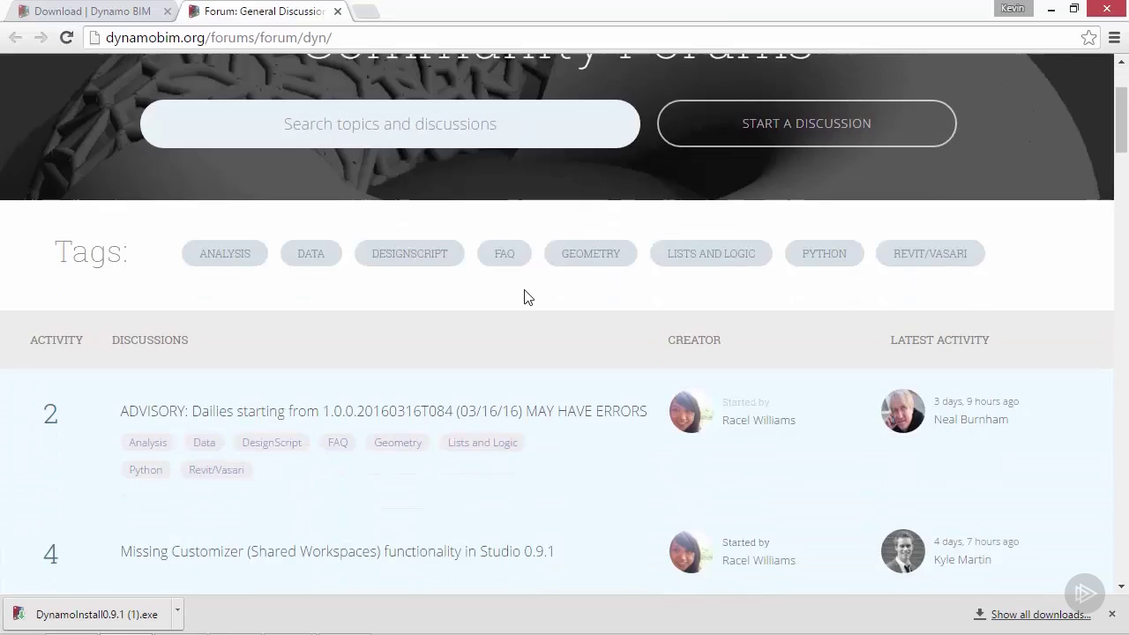
scroll(615, 305, down, 3)
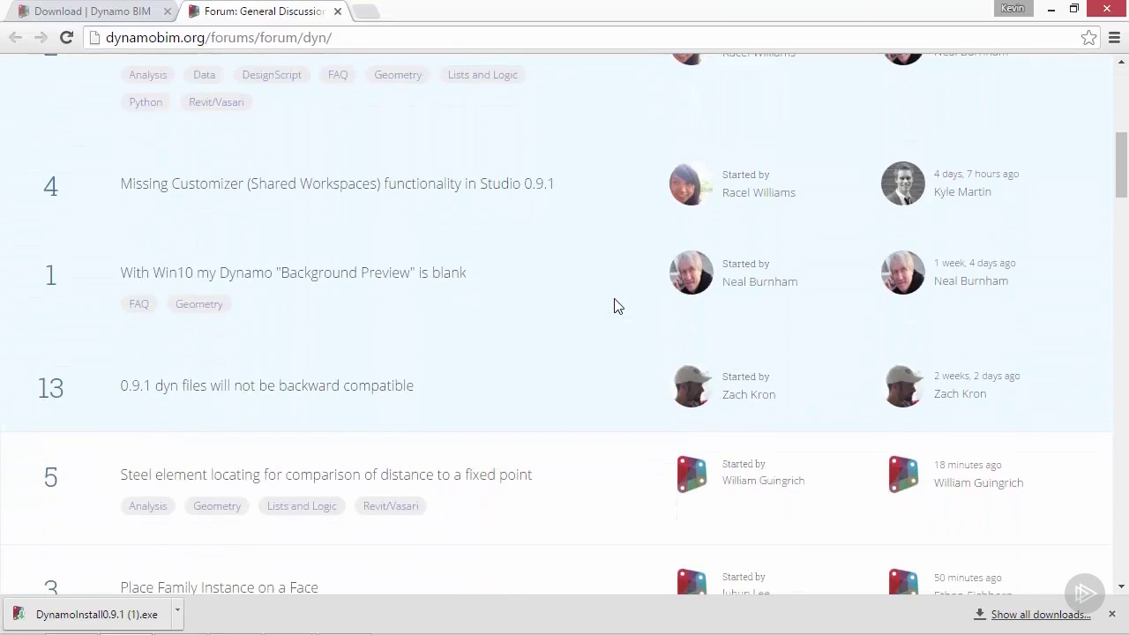
scroll(615, 305, down, 1)
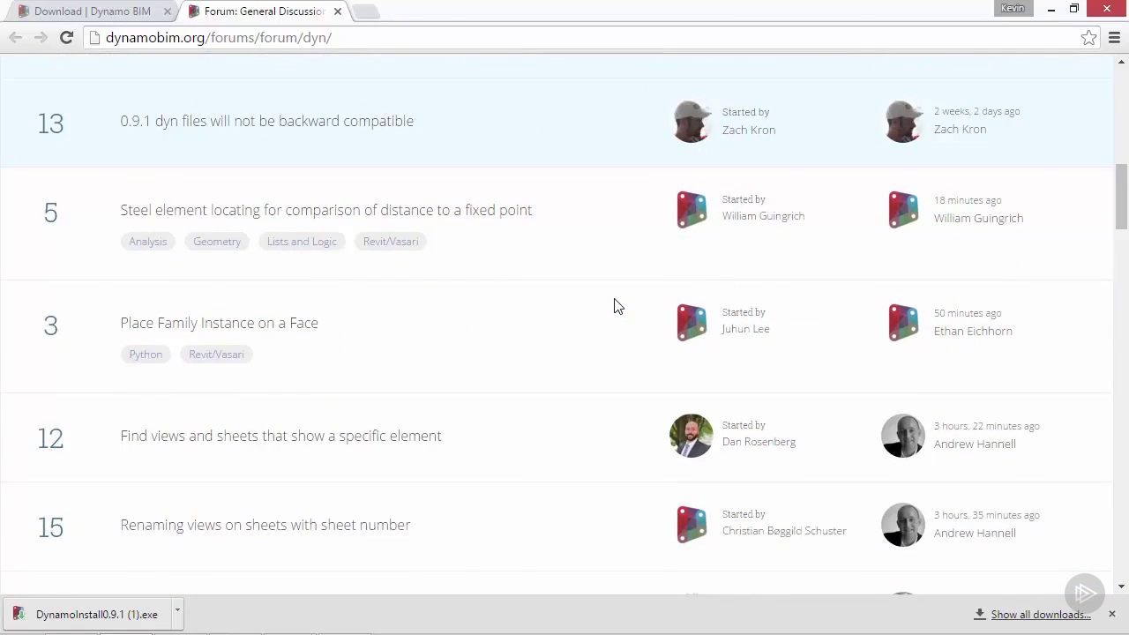
scroll(615, 305, up, 4)
scroll(615, 305, down, 6)
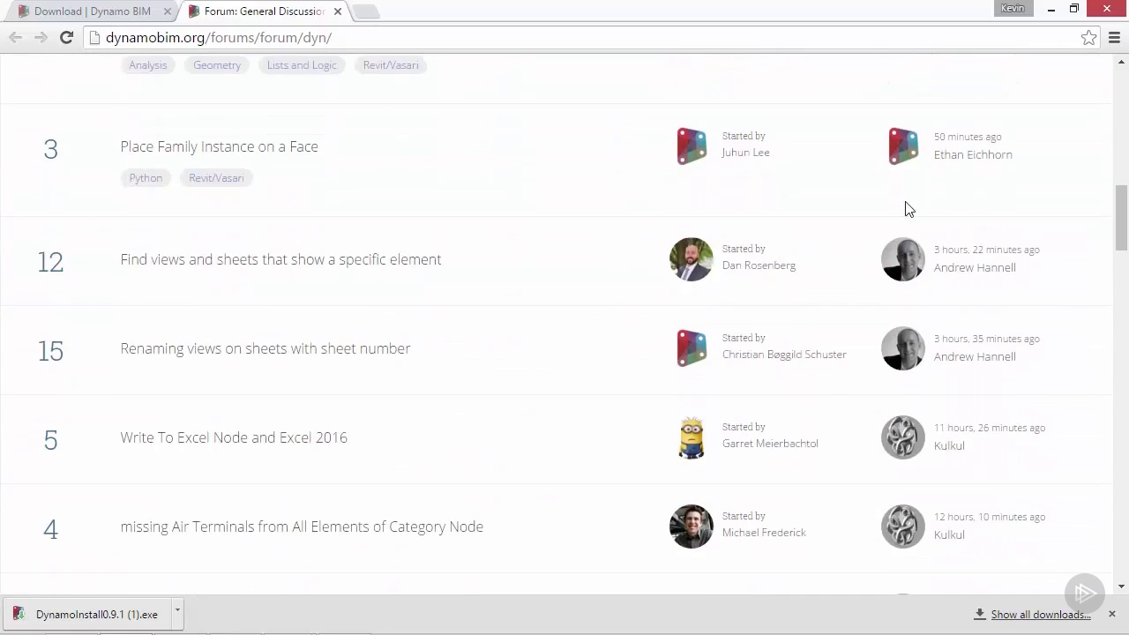
click(1051, 9)
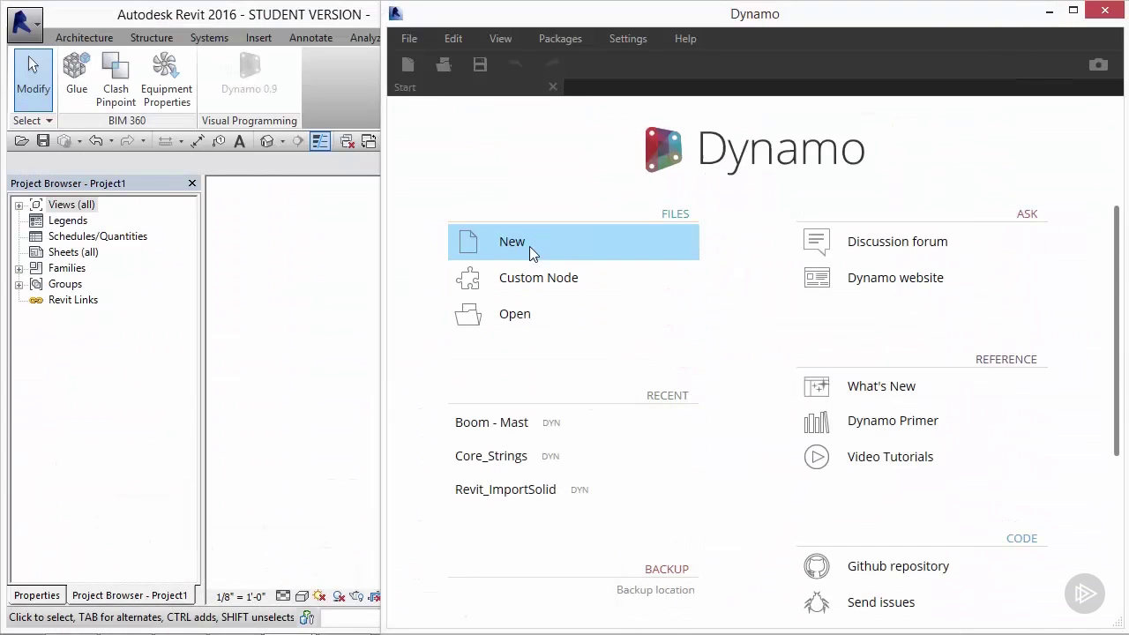
Create a new blank Dynamo workspace and look over the available file commands
click(578, 244)
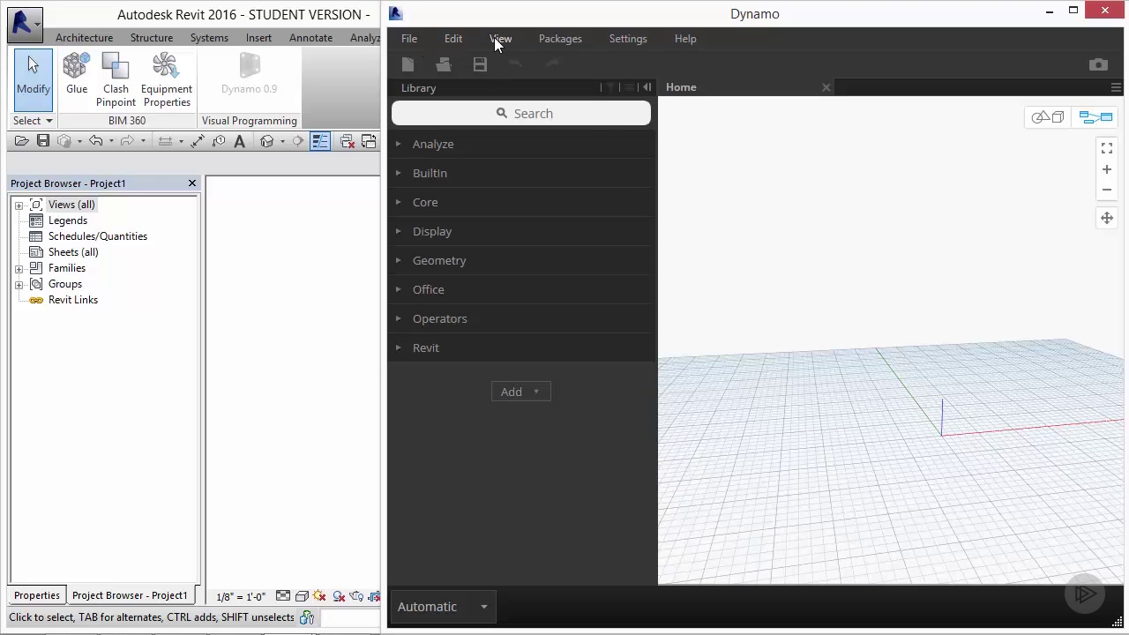
click(410, 40)
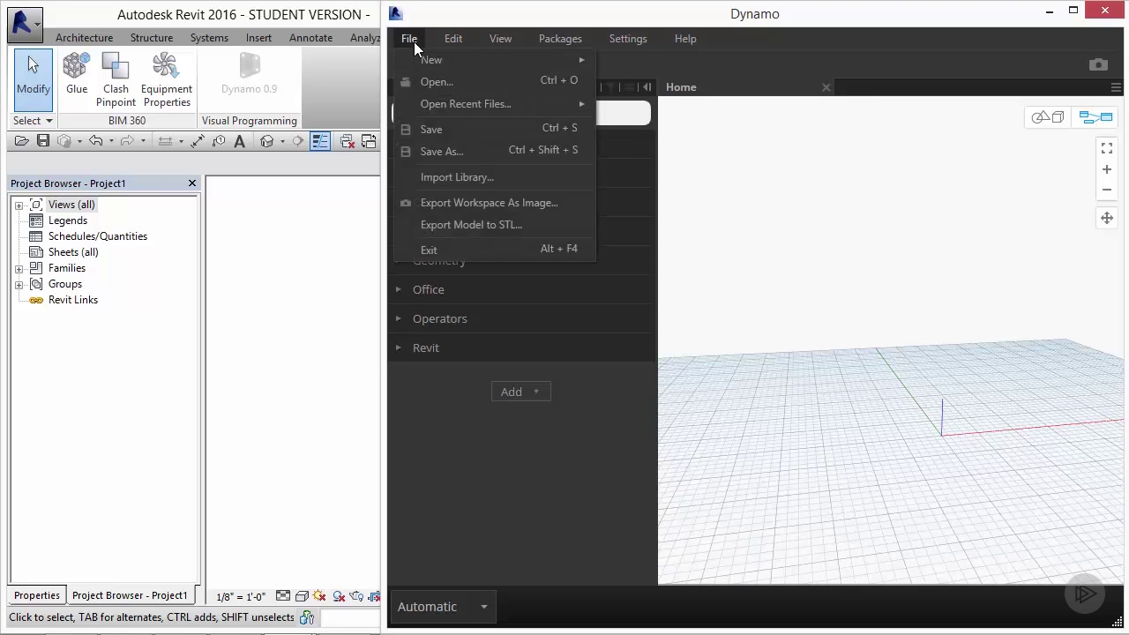
click(414, 42)
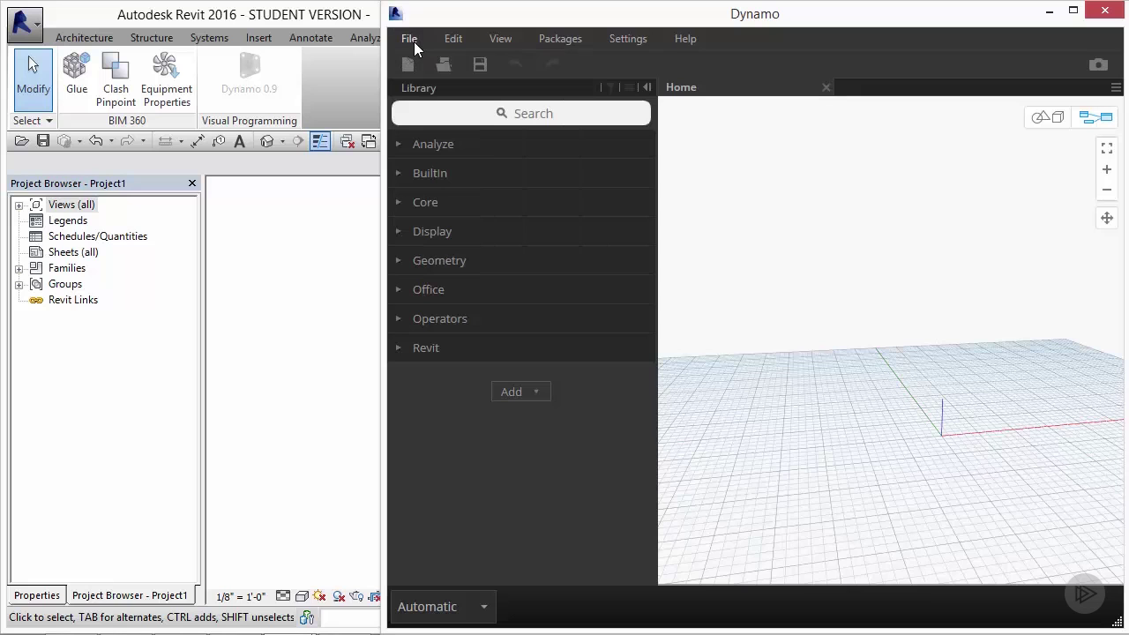
Look through the supplied sample files, including the Core, Geometry and Revit groups, without opening any
click(683, 39)
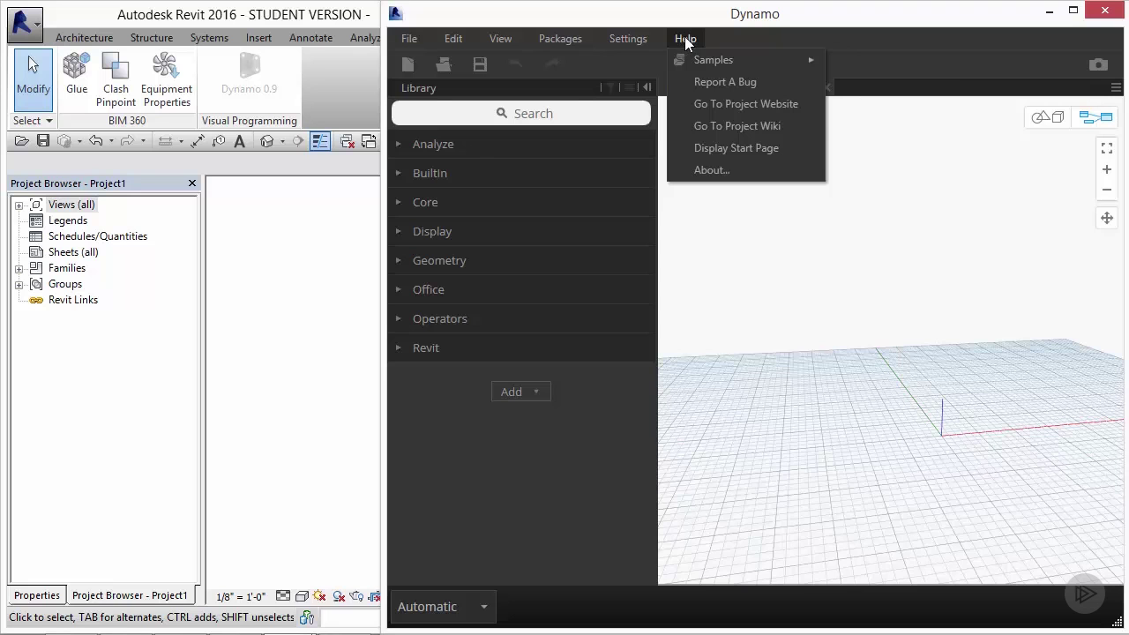
mouse_move(703, 60)
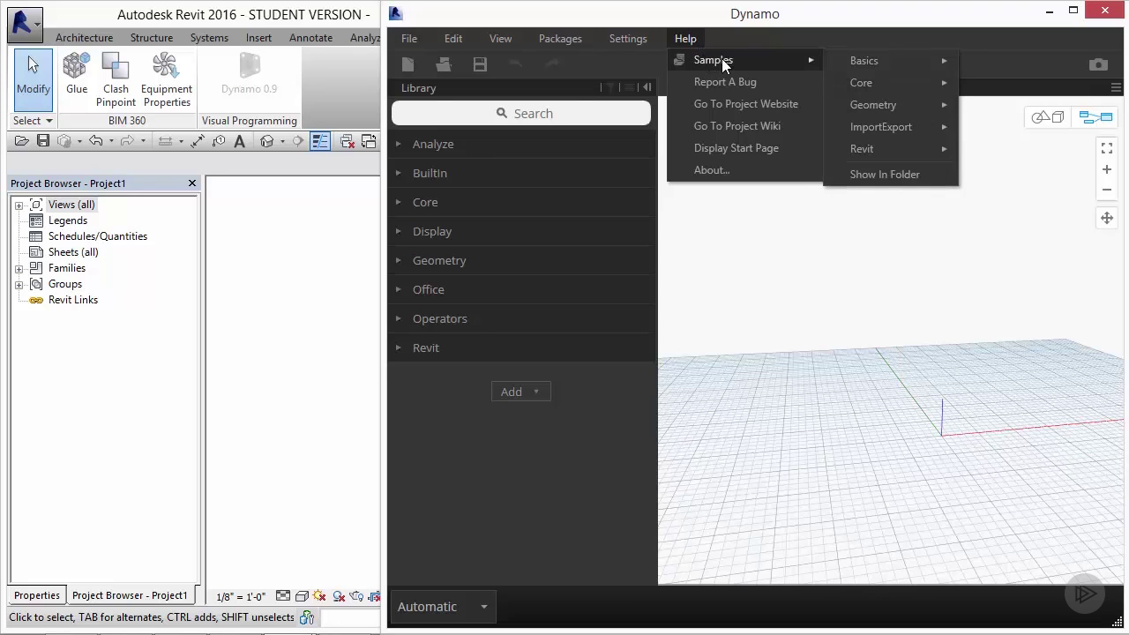
mouse_move(888, 55)
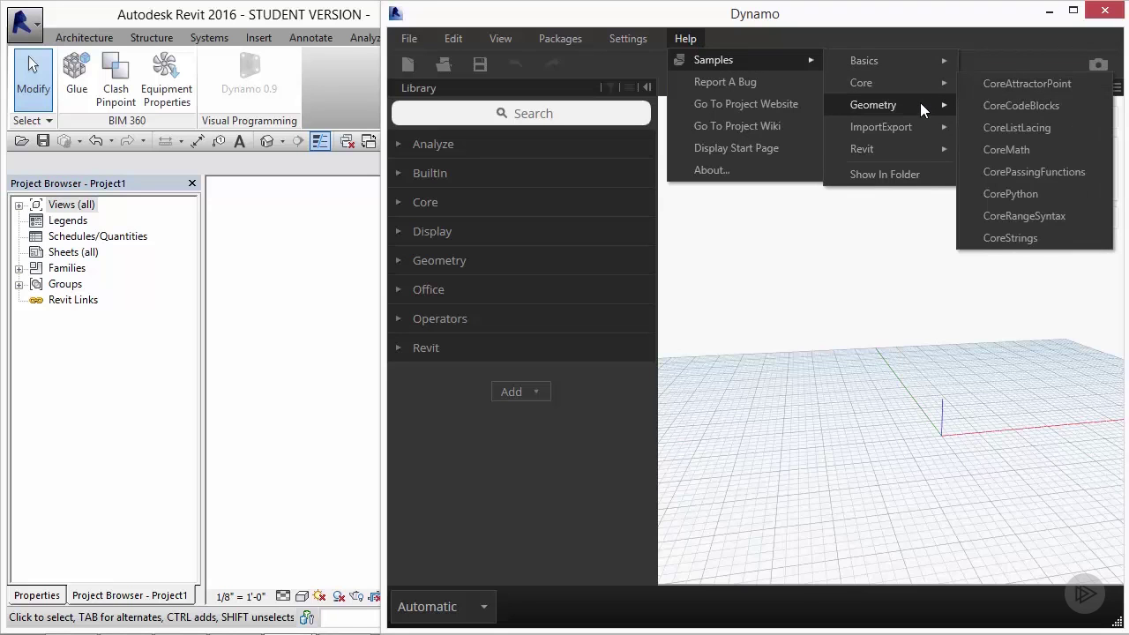
mouse_move(919, 125)
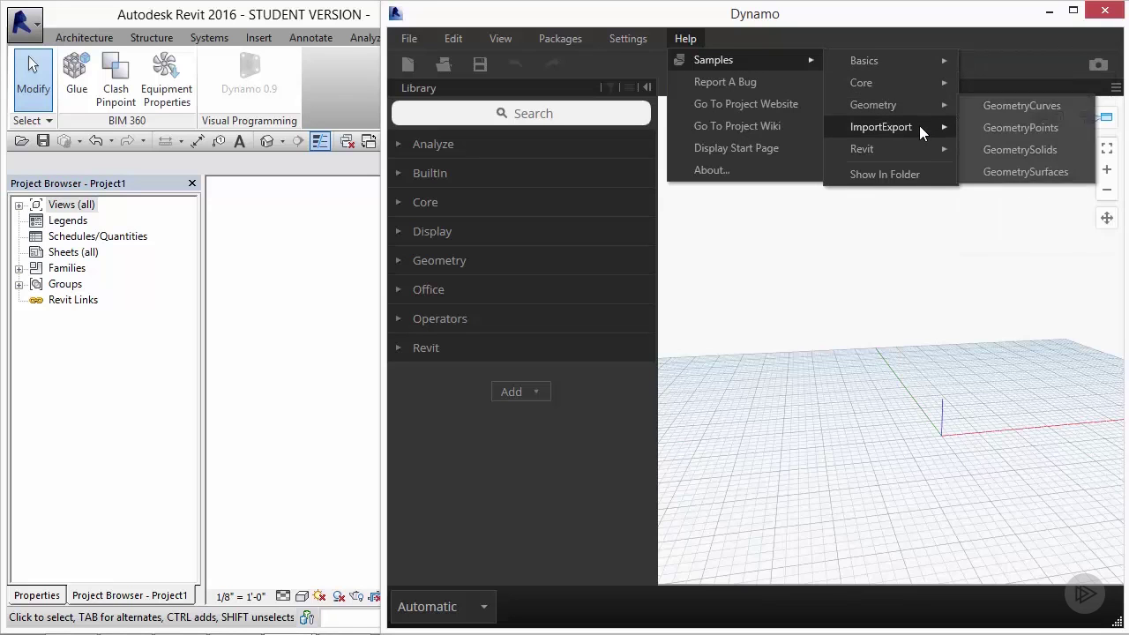
mouse_move(913, 146)
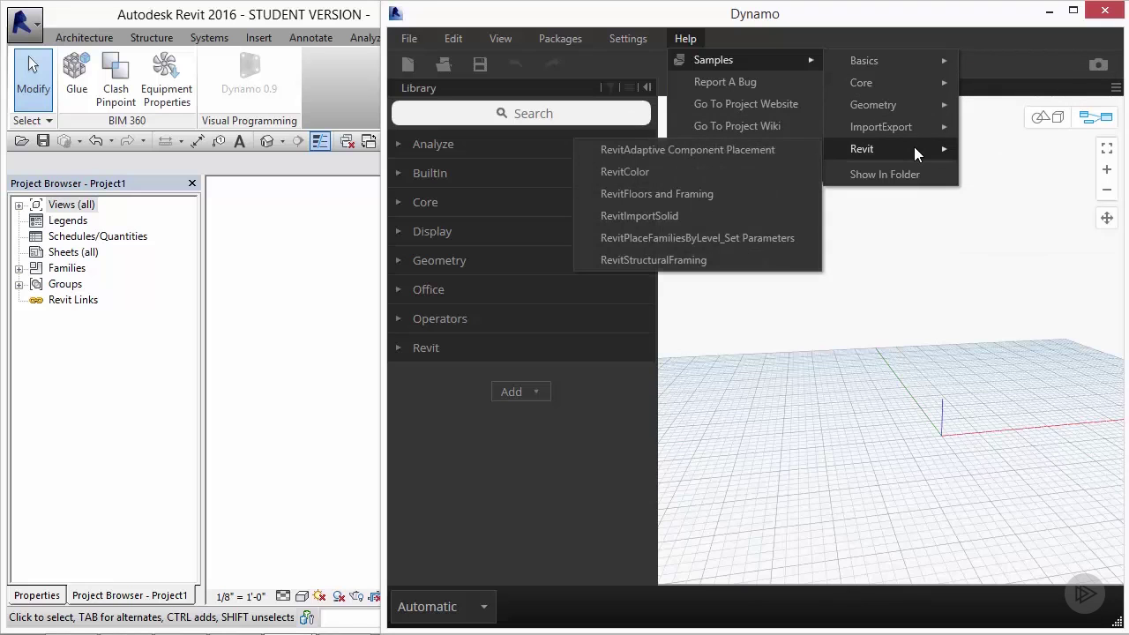
click(869, 250)
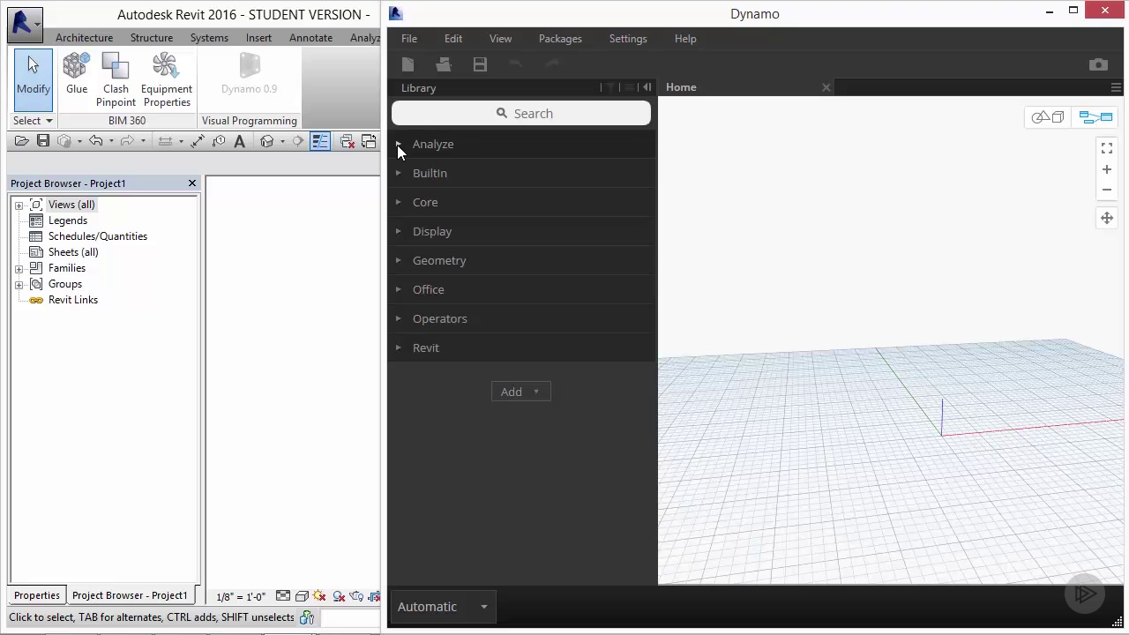
Examine the contents of the Analyze and BuiltIn categories in the node library and collapse them again
click(398, 145)
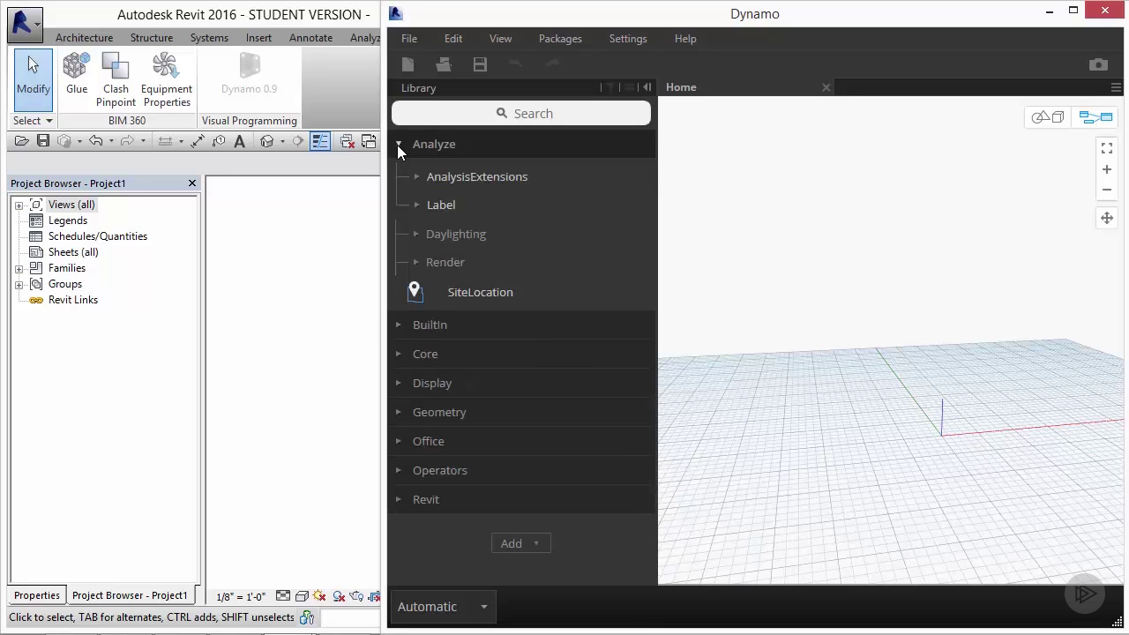
click(397, 144)
click(396, 174)
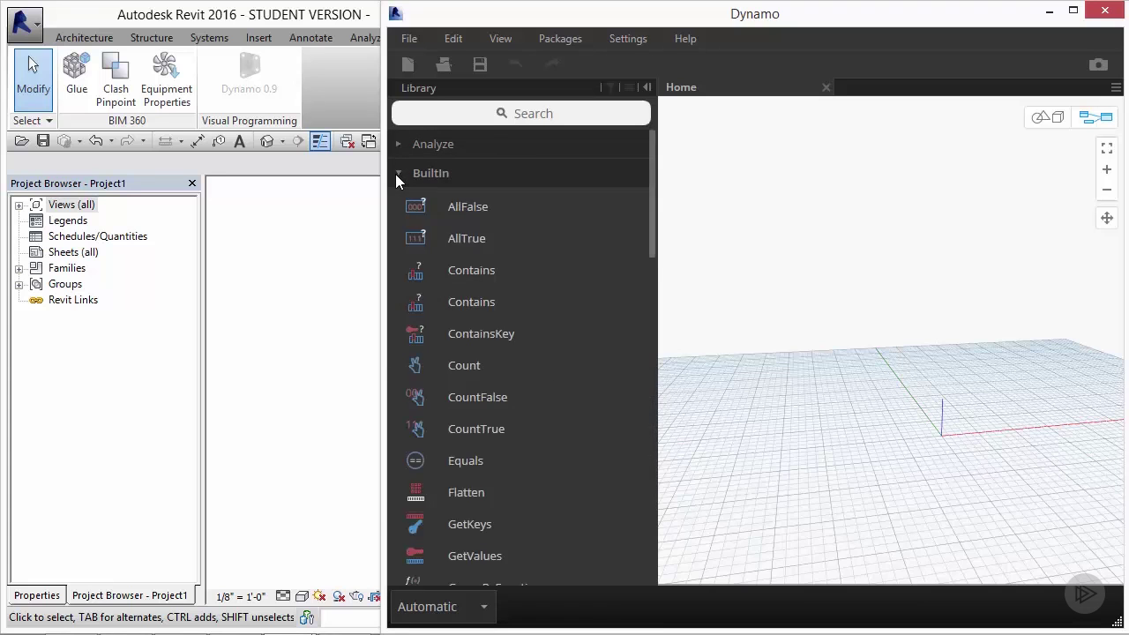
click(397, 173)
click(397, 174)
click(397, 174)
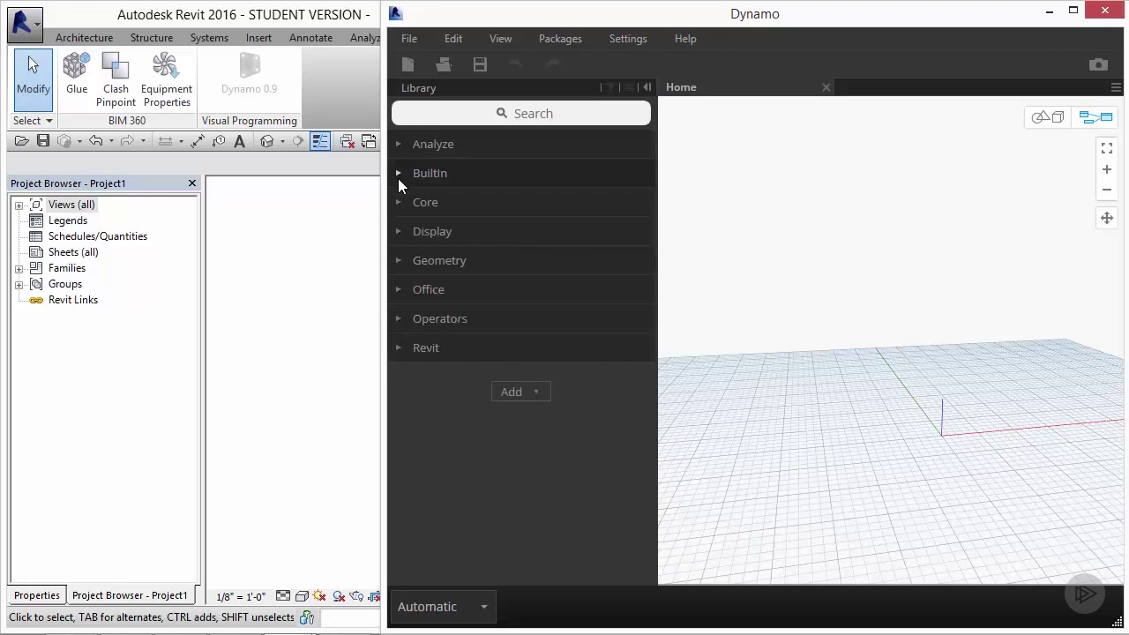
Examine the Core category of the node library, including its List nodes, and collapse it again
click(398, 202)
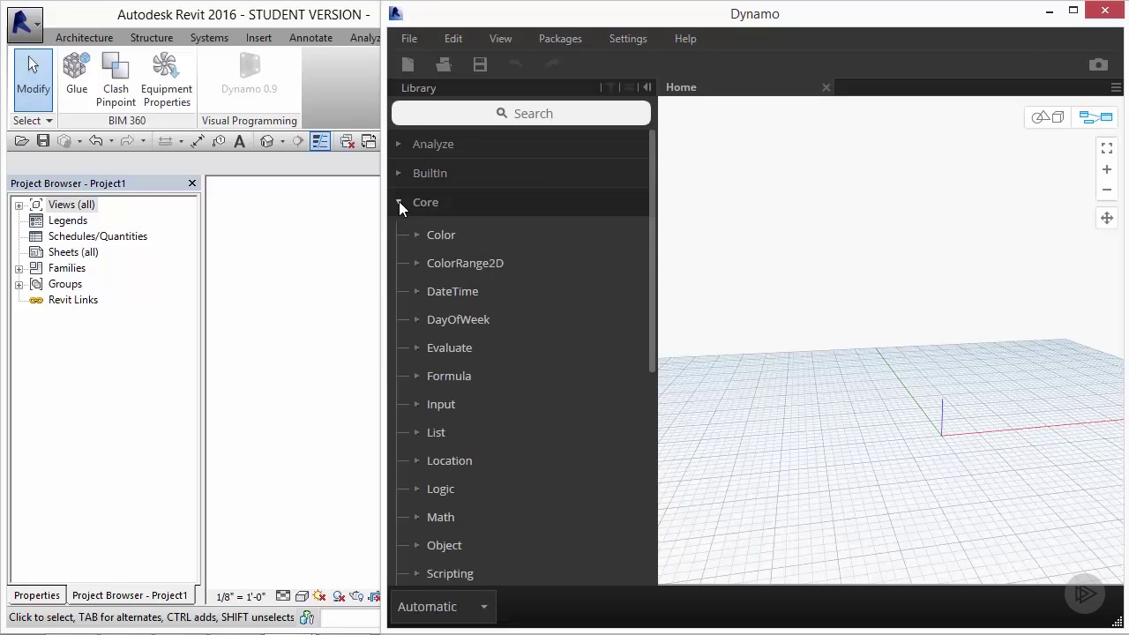
click(416, 433)
scroll(418, 424, down, 3)
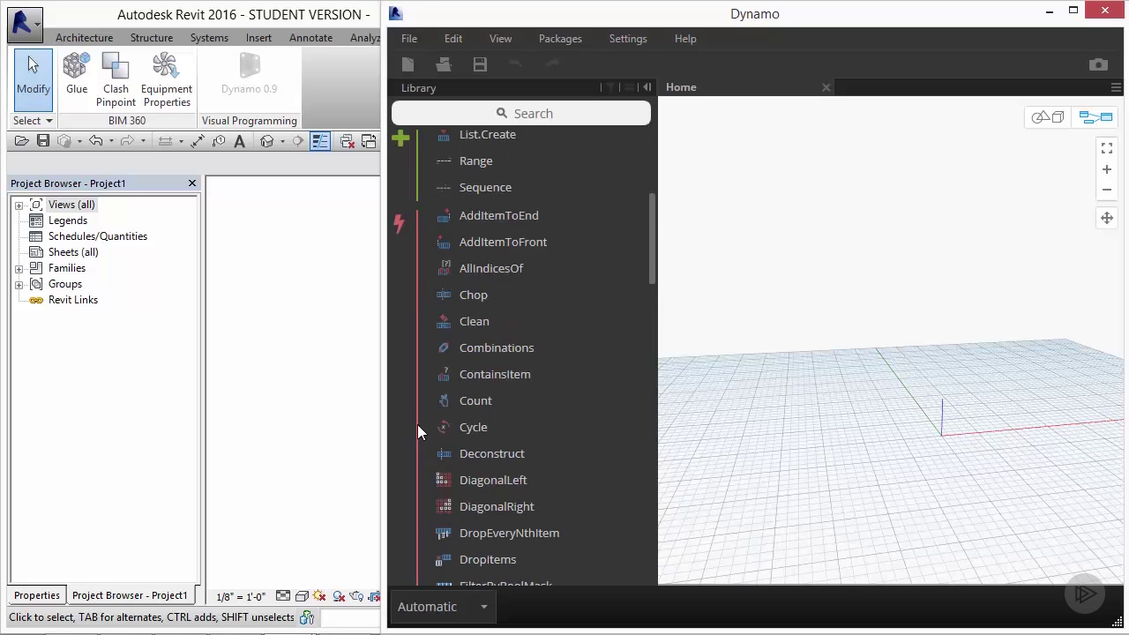
scroll(418, 424, up, 5)
click(419, 325)
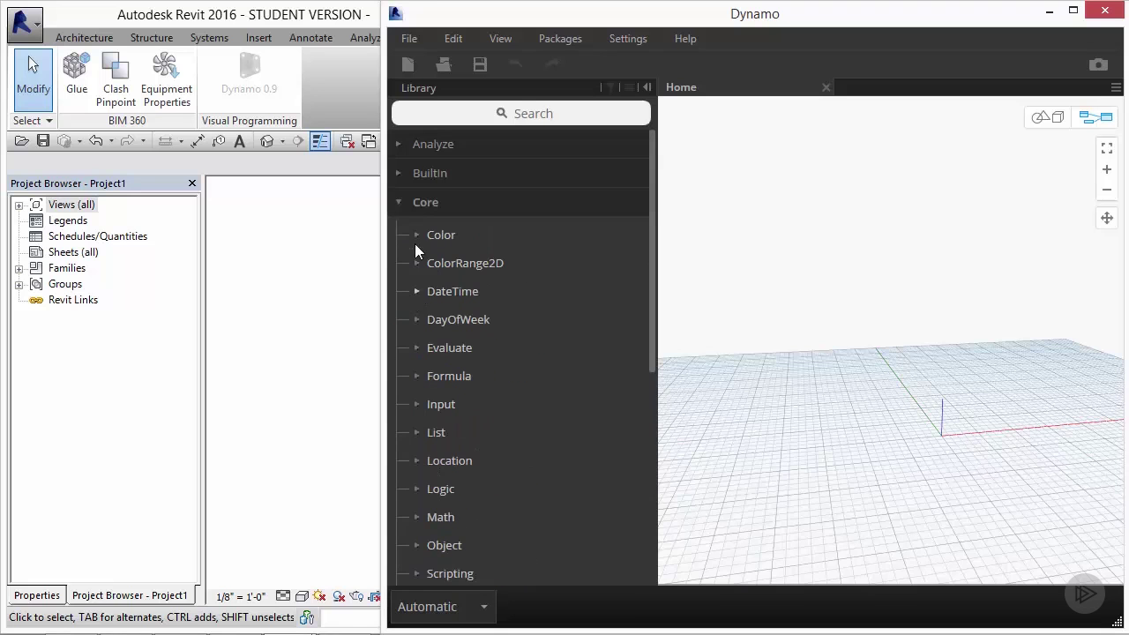
click(402, 202)
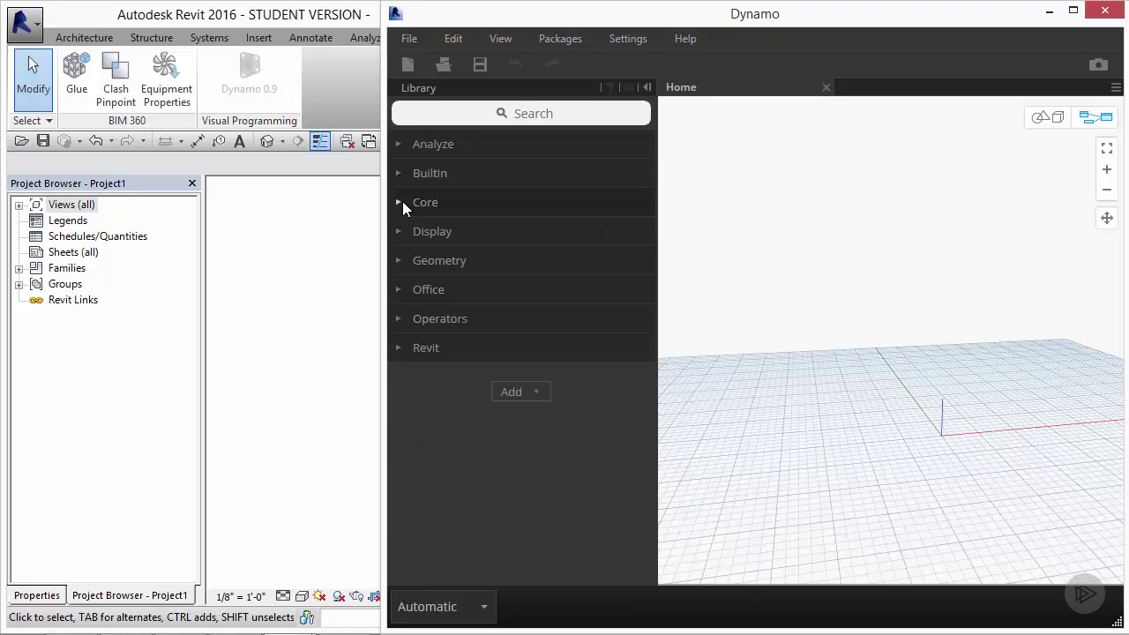
Look through the Geometry category's node groups in the library and collapse it again
click(399, 262)
scroll(495, 370, down, 3)
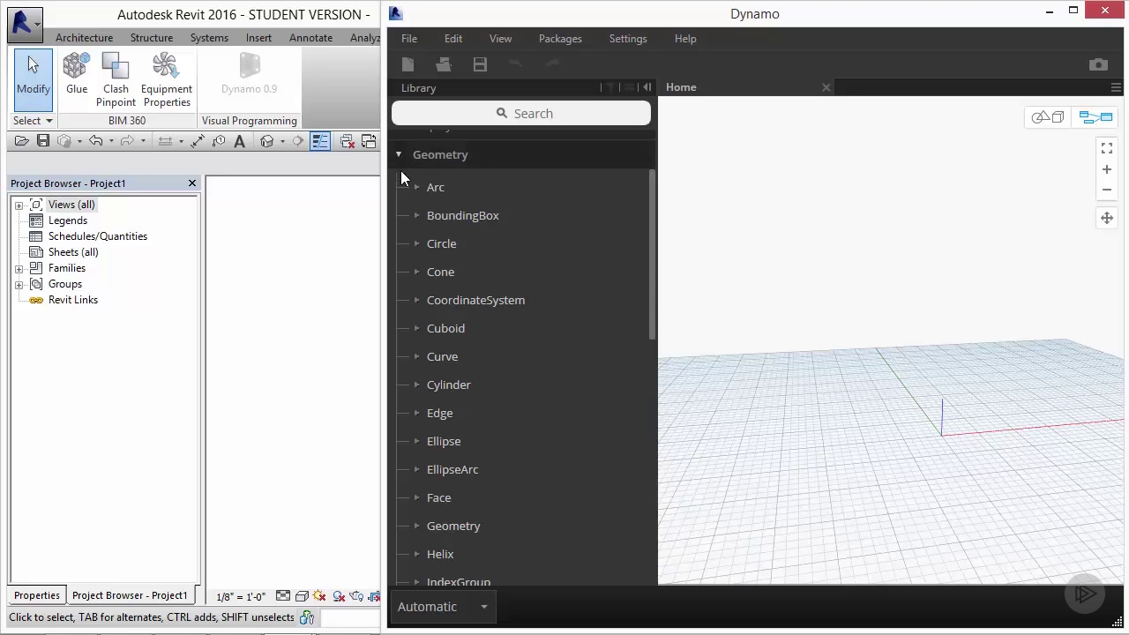
scroll(437, 272, down, 2)
scroll(434, 264, up, 2)
click(399, 155)
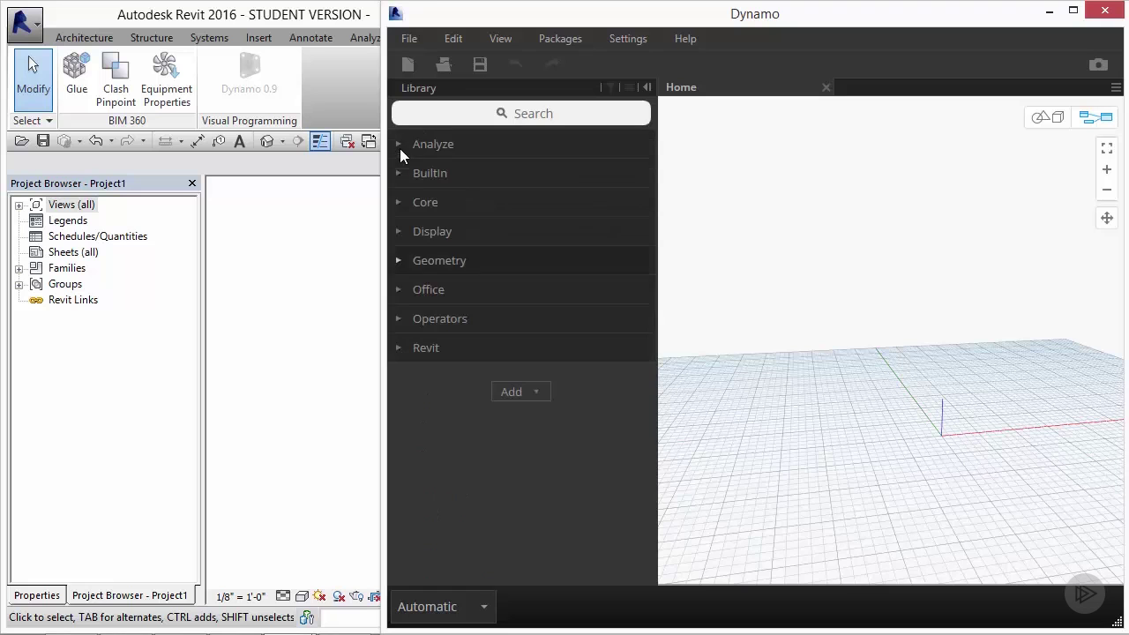
Look through the Operators nodes in the library, including the comparison operator descriptions, and collapse the category
click(398, 320)
scroll(441, 418, down, 2)
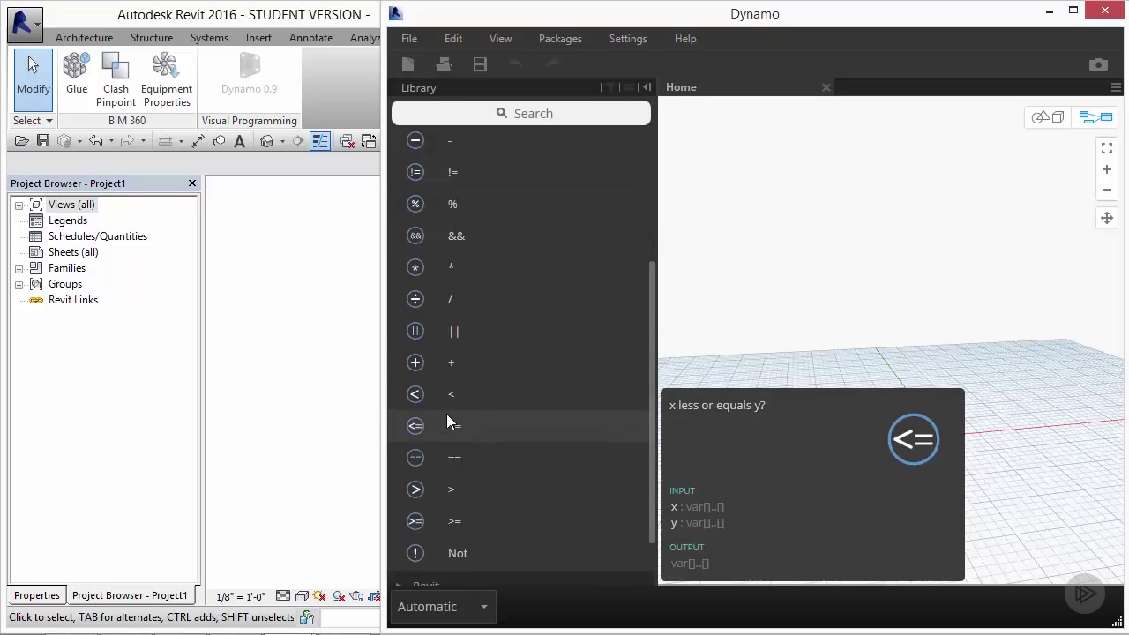
scroll(472, 401, down, 2)
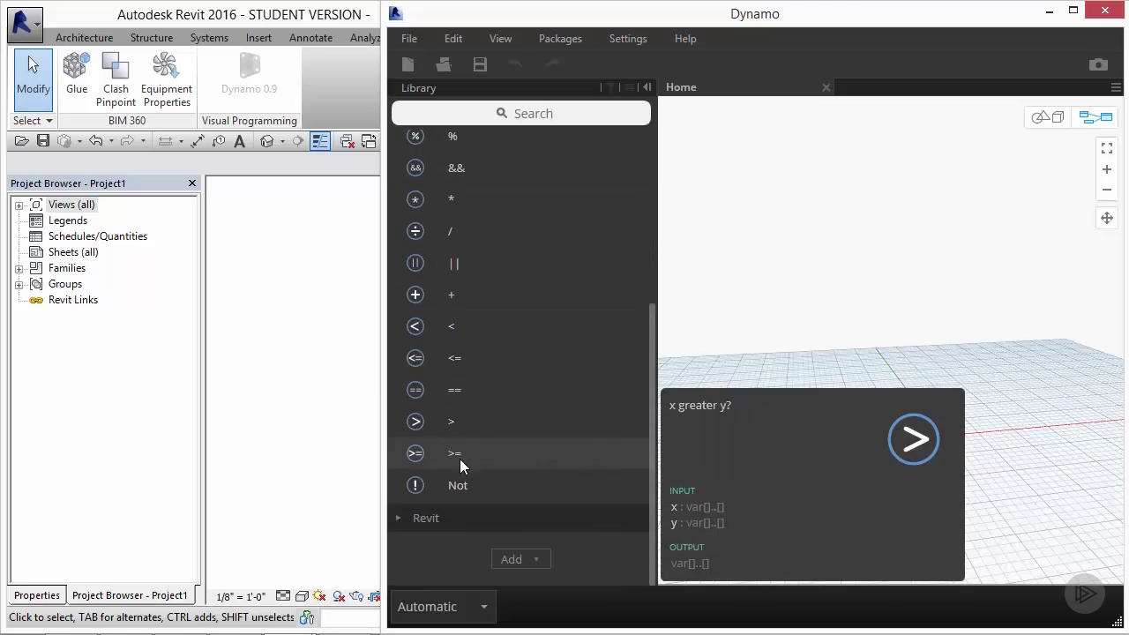
scroll(460, 476, up, 4)
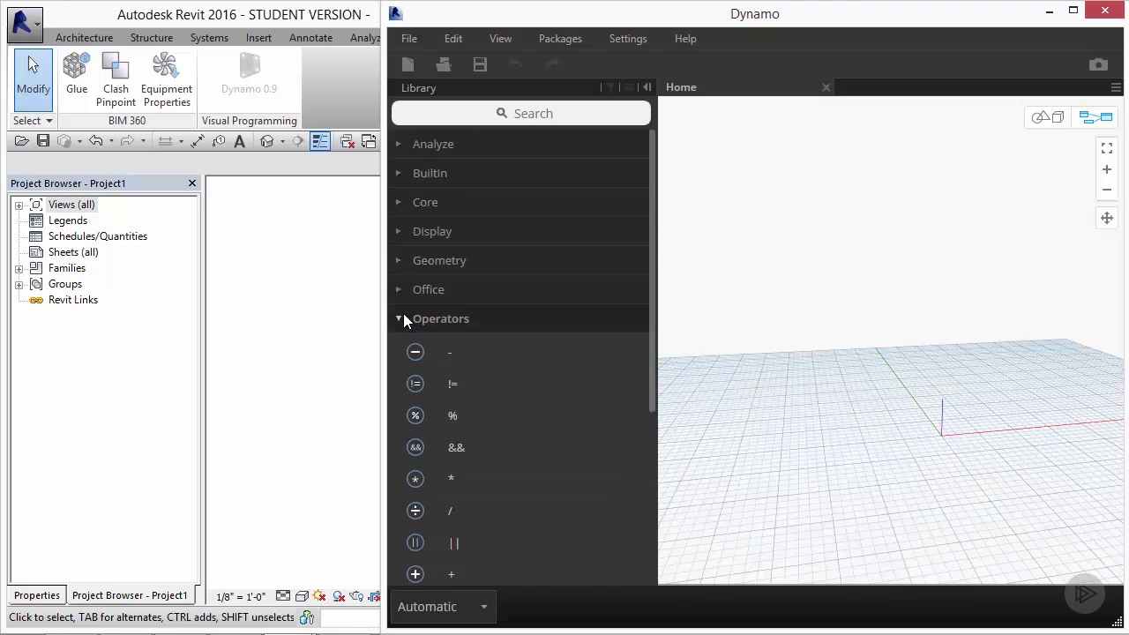
click(404, 319)
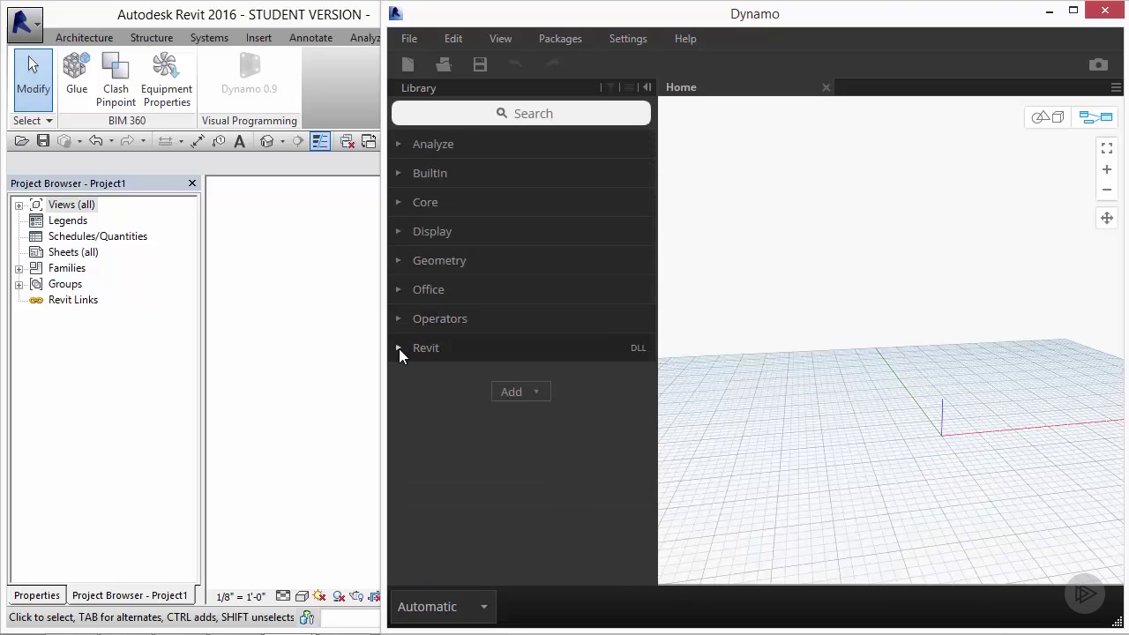
Expand the library's Revit category and examine the nodes in its Selection and View groups
click(398, 348)
scroll(398, 360, down, 2)
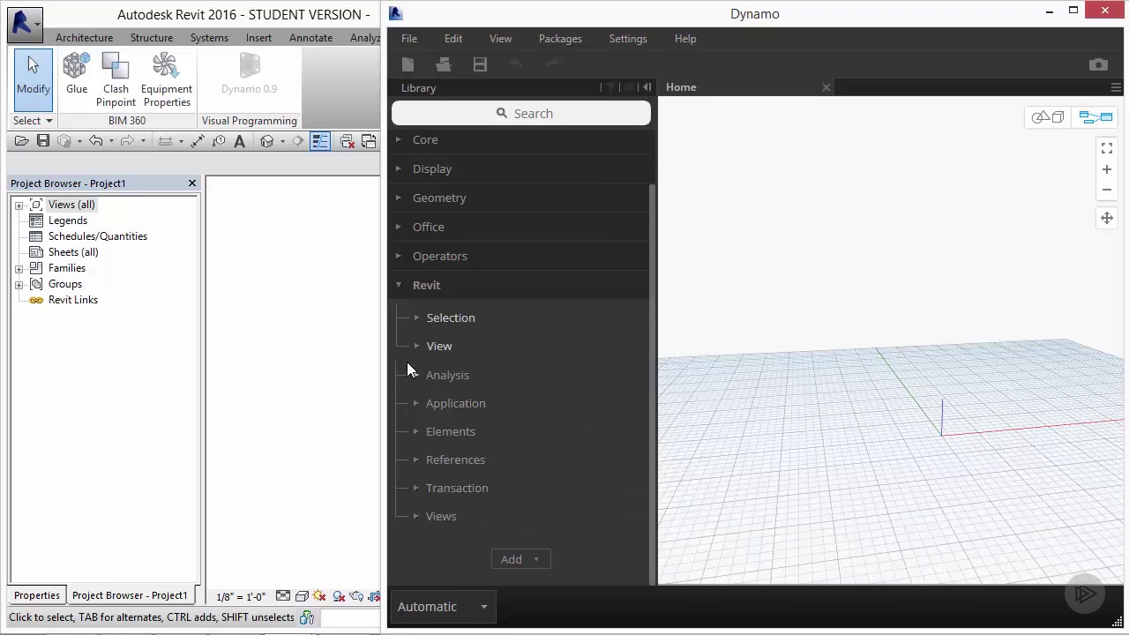
click(415, 318)
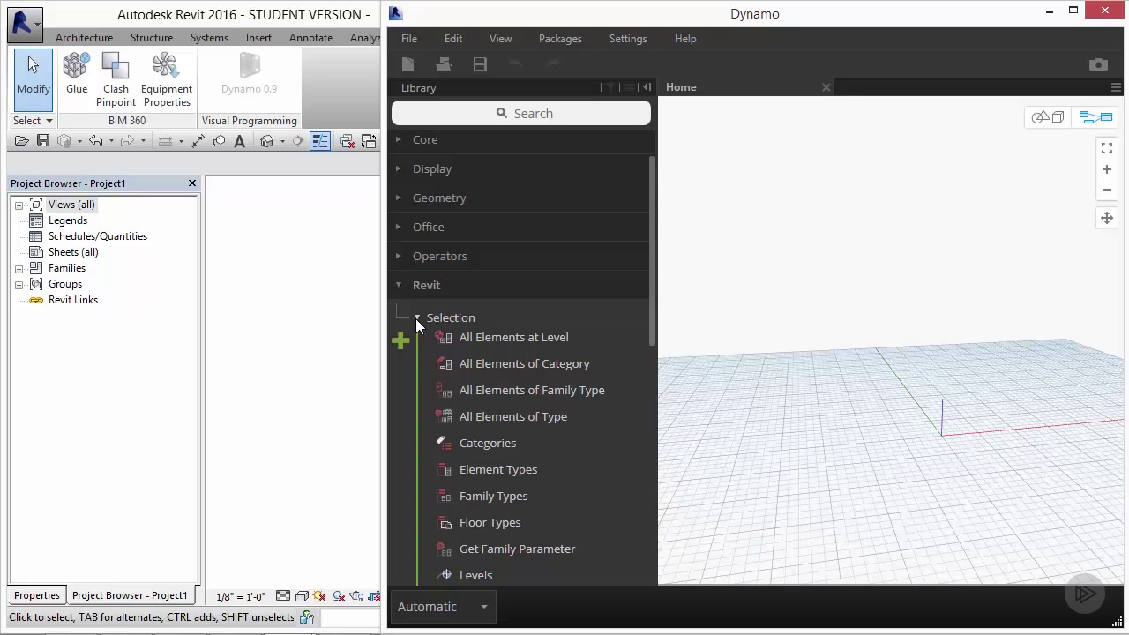
click(415, 318)
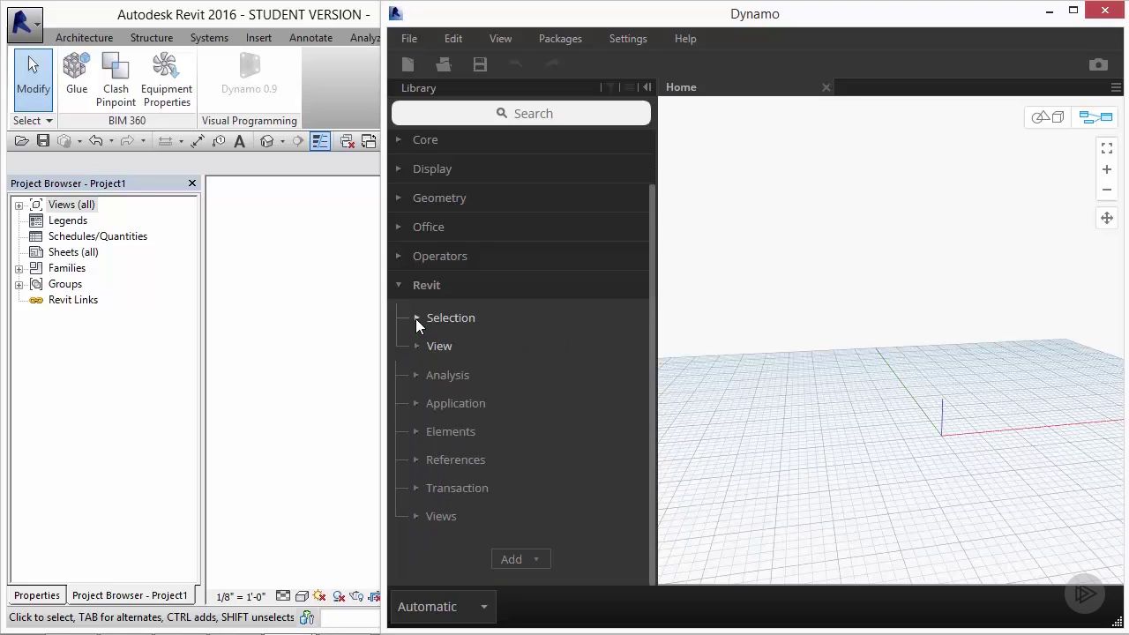
click(415, 345)
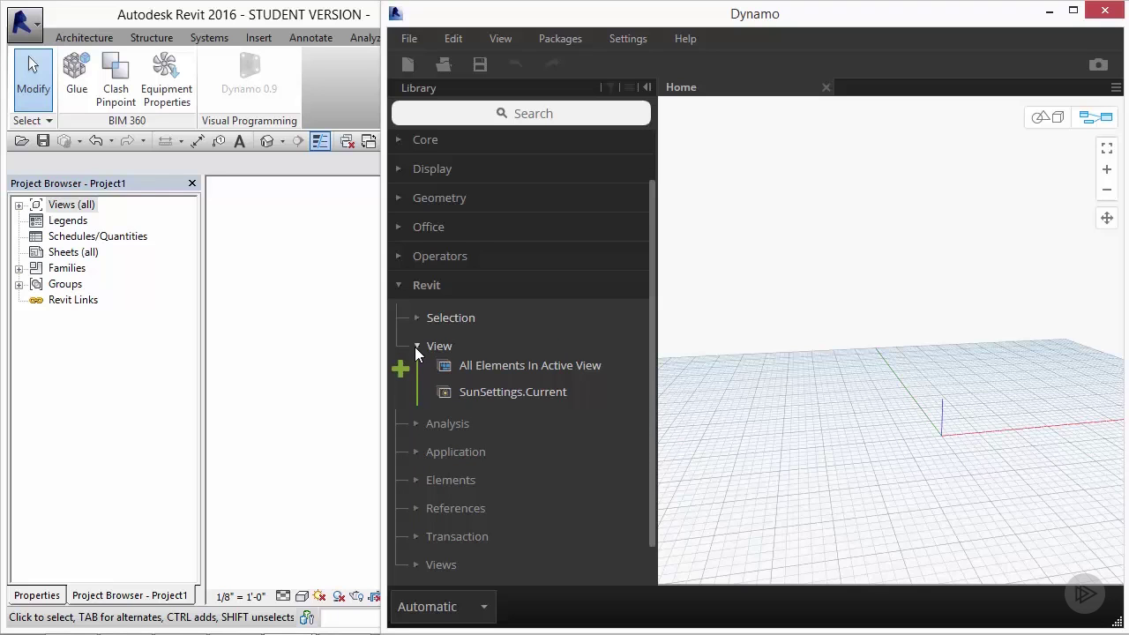
click(415, 346)
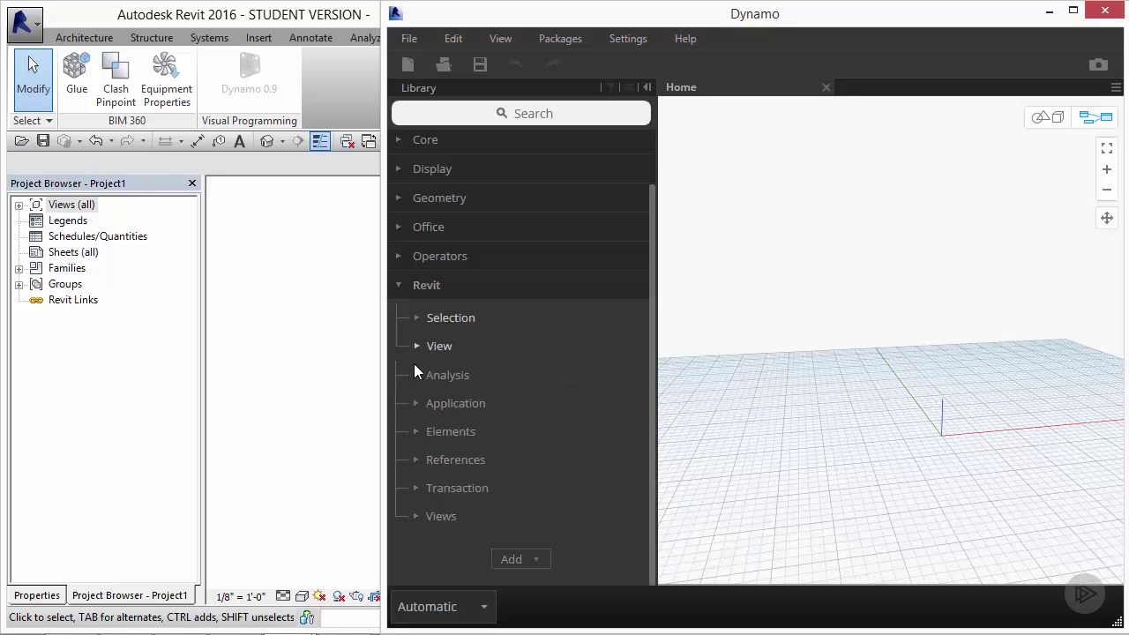
Examine the Elements and Views groups of the Revit category, and collapse the whole category
click(416, 432)
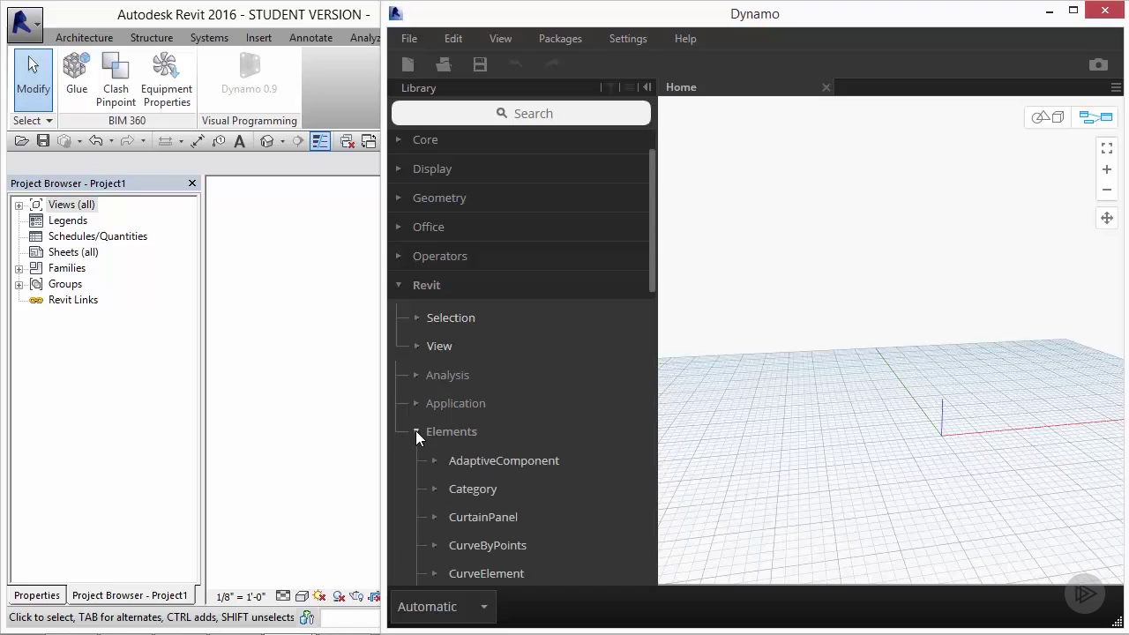
click(415, 431)
click(415, 516)
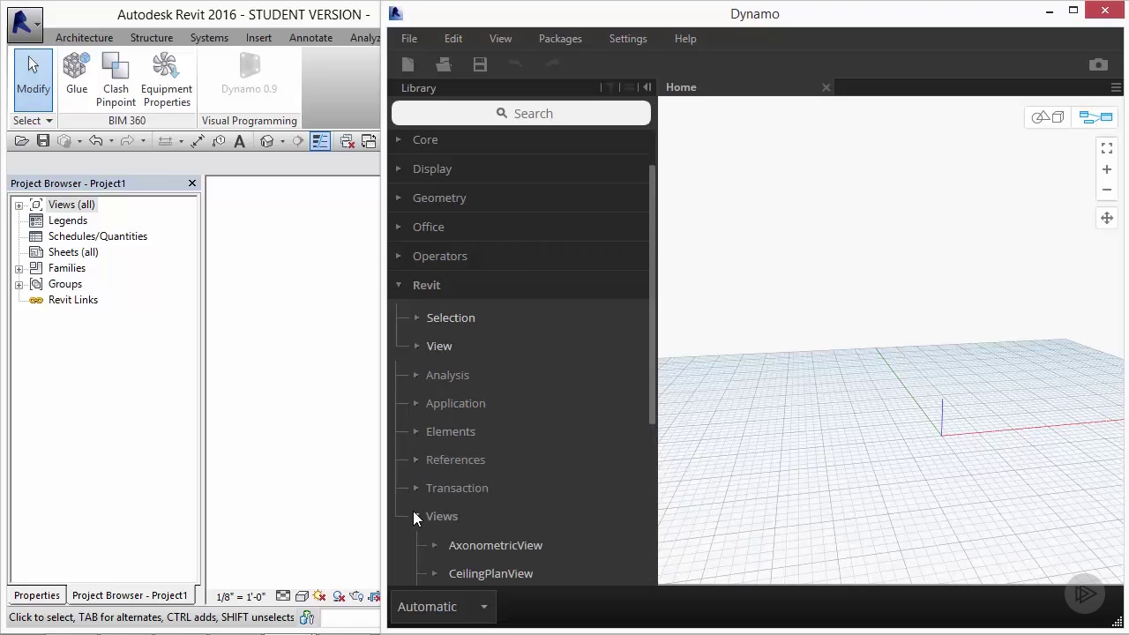
scroll(414, 511, down, 7)
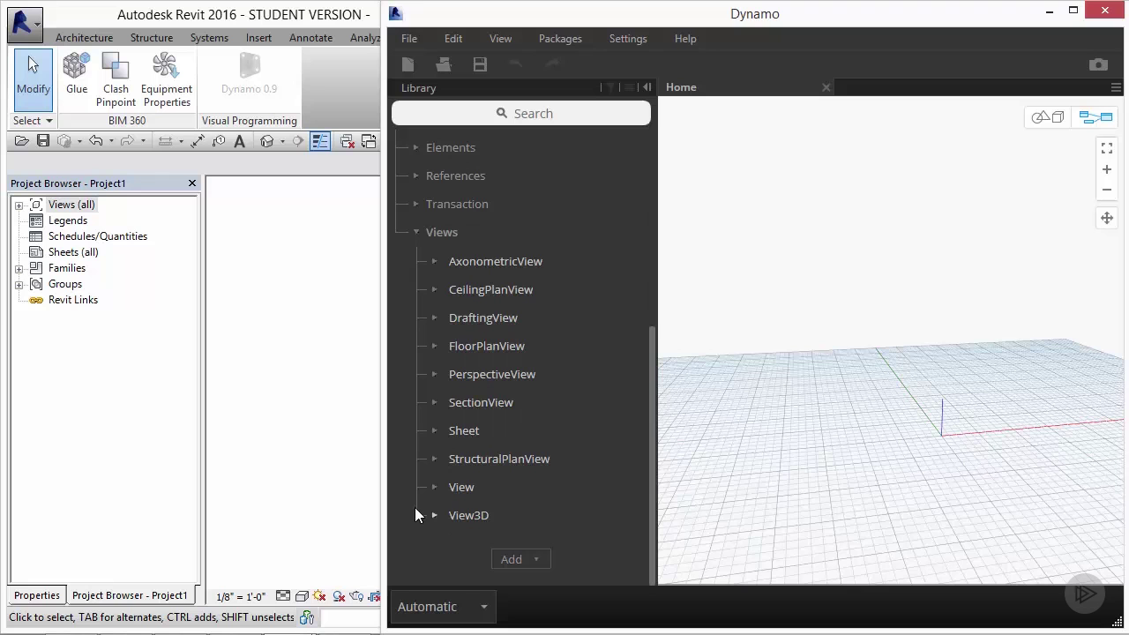
click(418, 232)
click(398, 285)
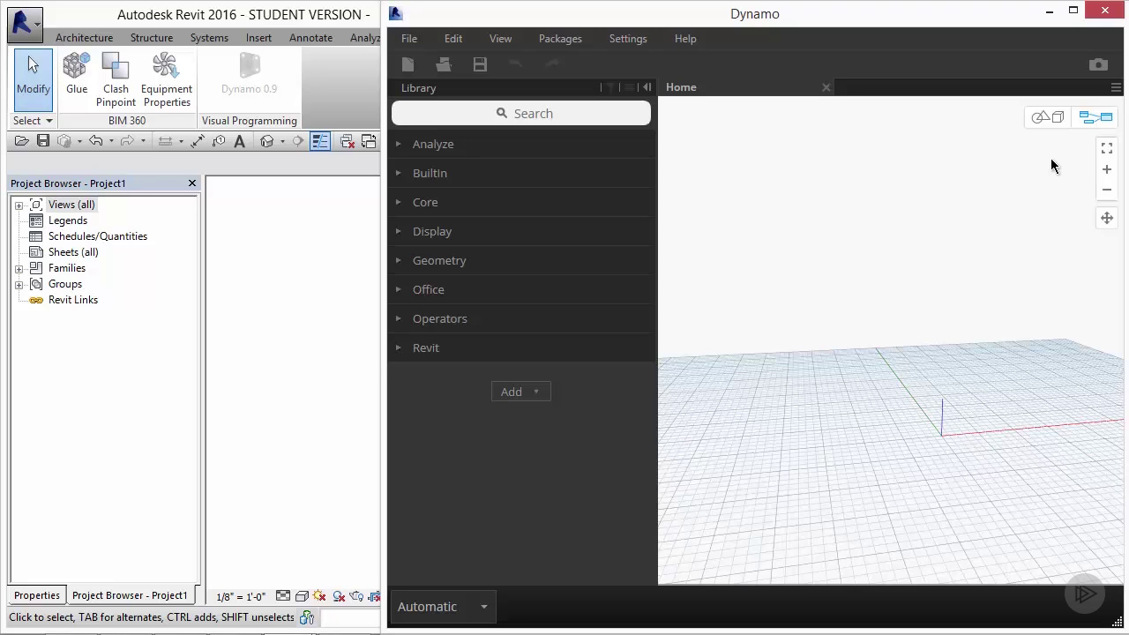
Search the node library for "point" and place a Point.ByCoordinates (x, y, z) node in the workspace
click(516, 111)
text(point)
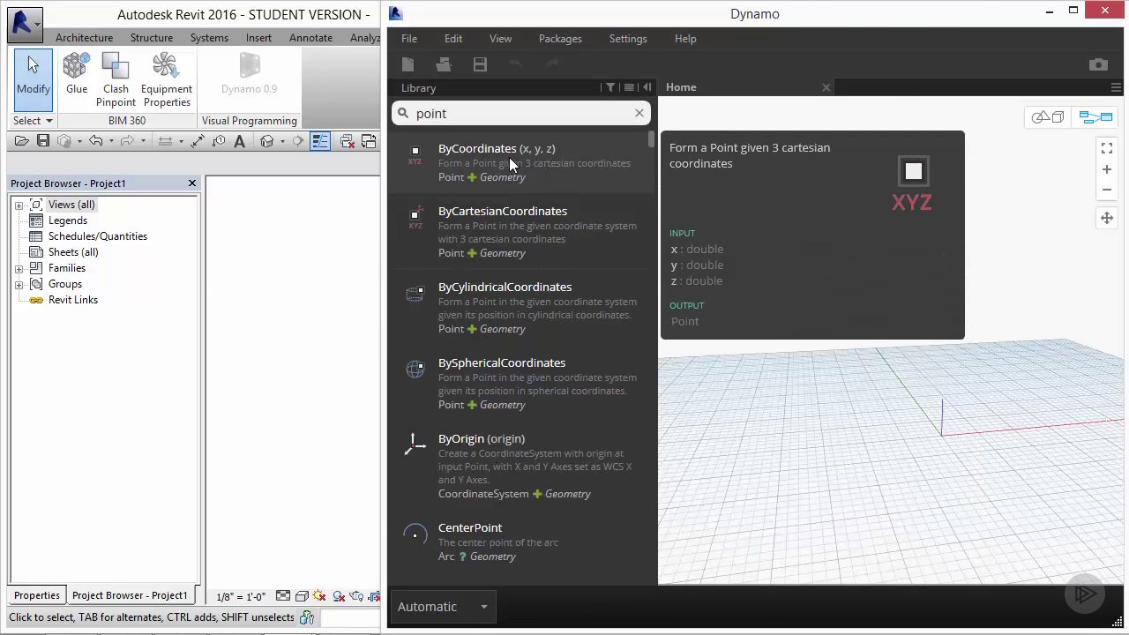
click(509, 157)
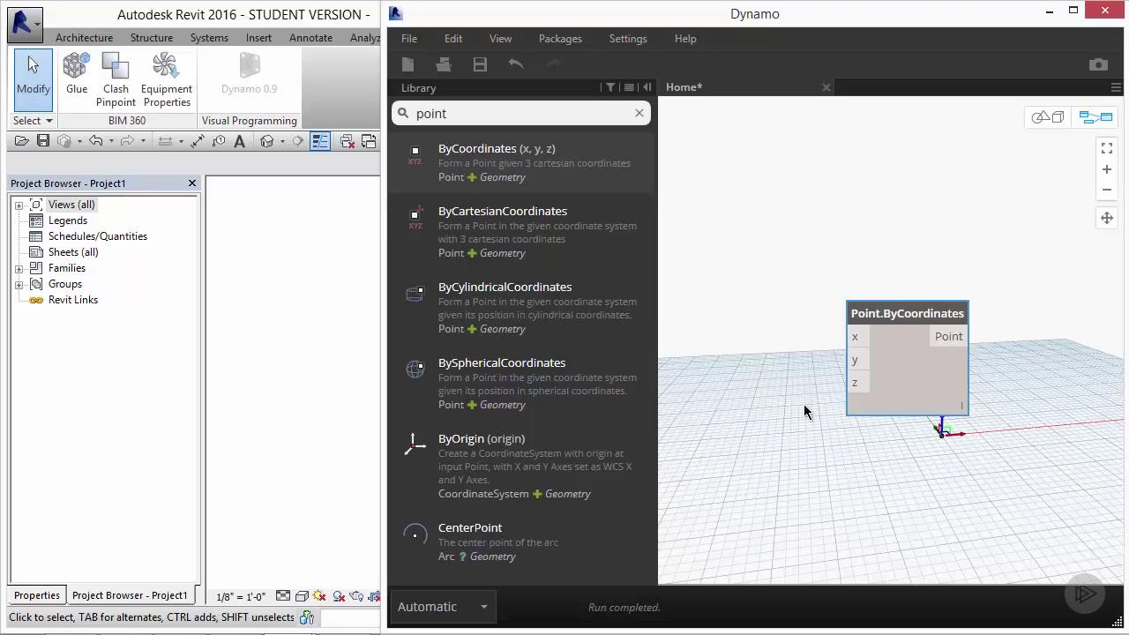
Preview the Point.ByCoordinates node's output and reposition the node beside the origin so it does not cover the point
mouse_move(900, 318)
mouse_move(881, 379)
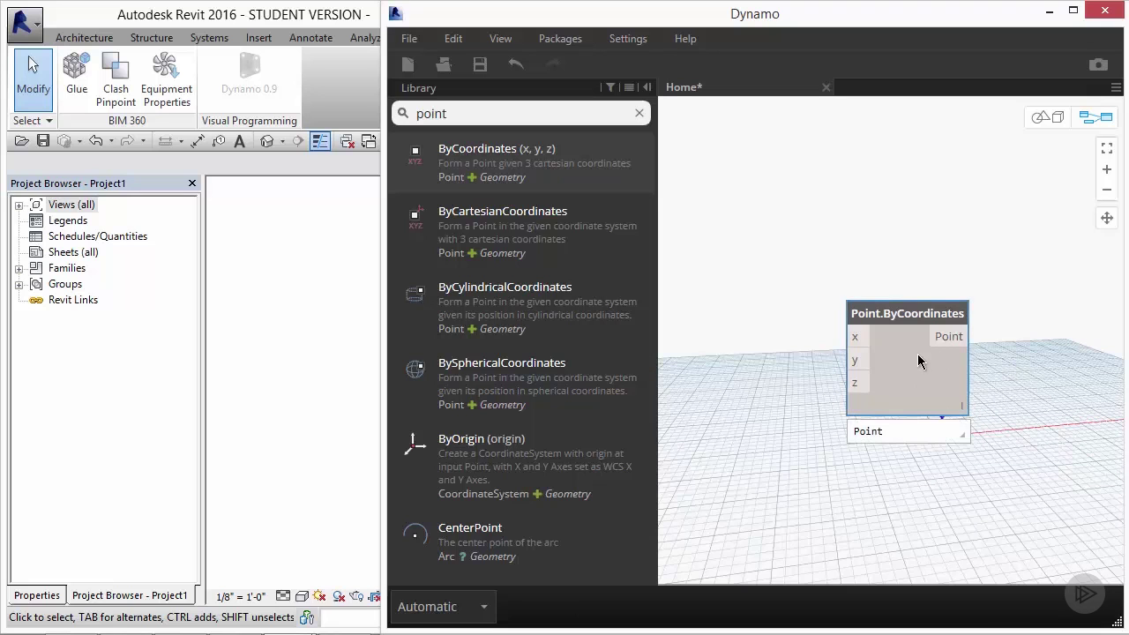
drag(915, 329, 918, 287)
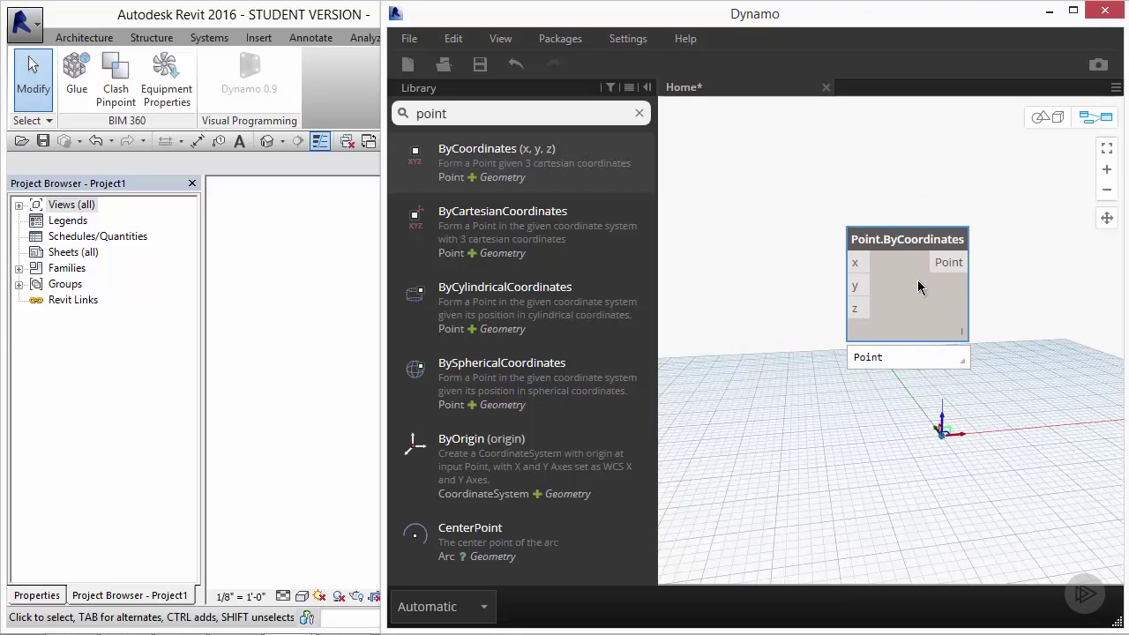
click(992, 292)
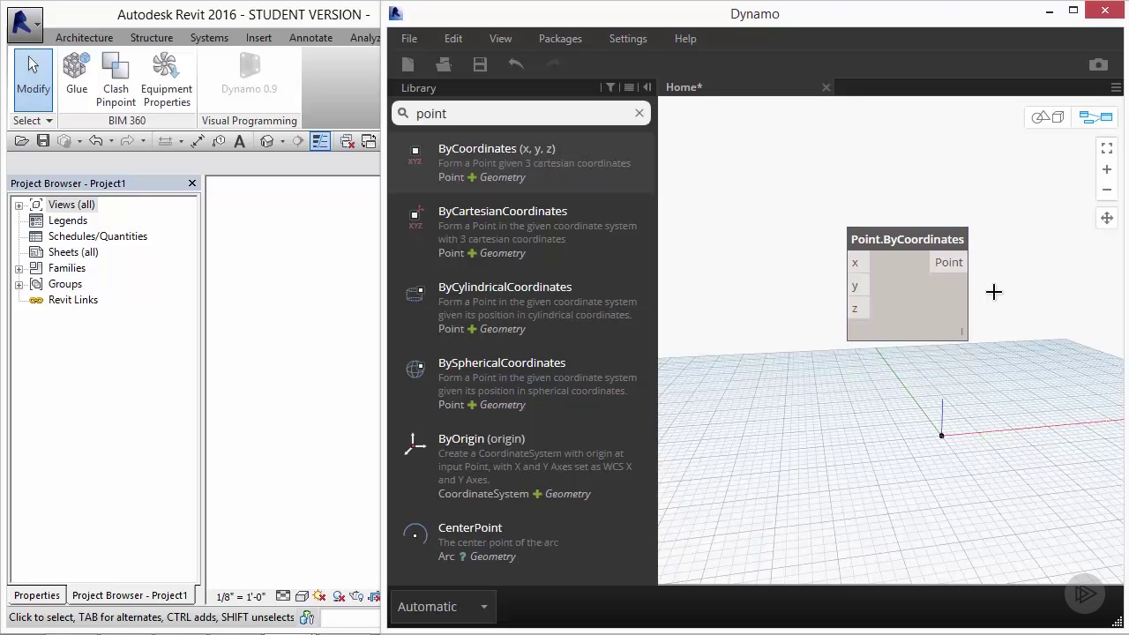
click(955, 300)
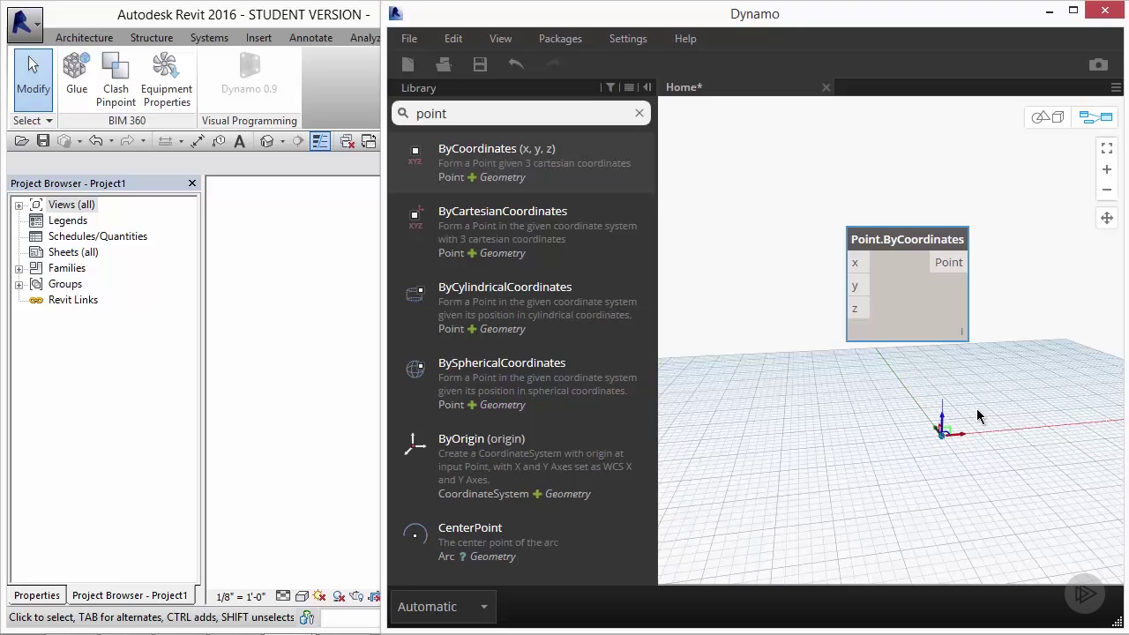
drag(908, 323, 822, 448)
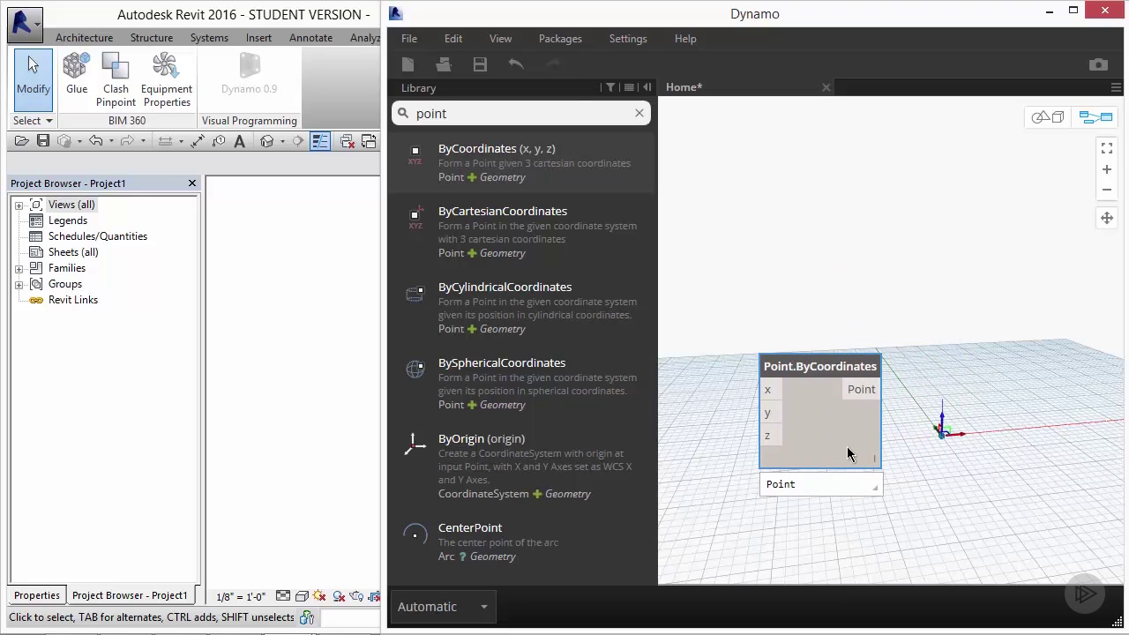
Switch to 3D background navigation, zoom and orbit around the point at the origin, and return to the node graph with nothing selected
click(1048, 117)
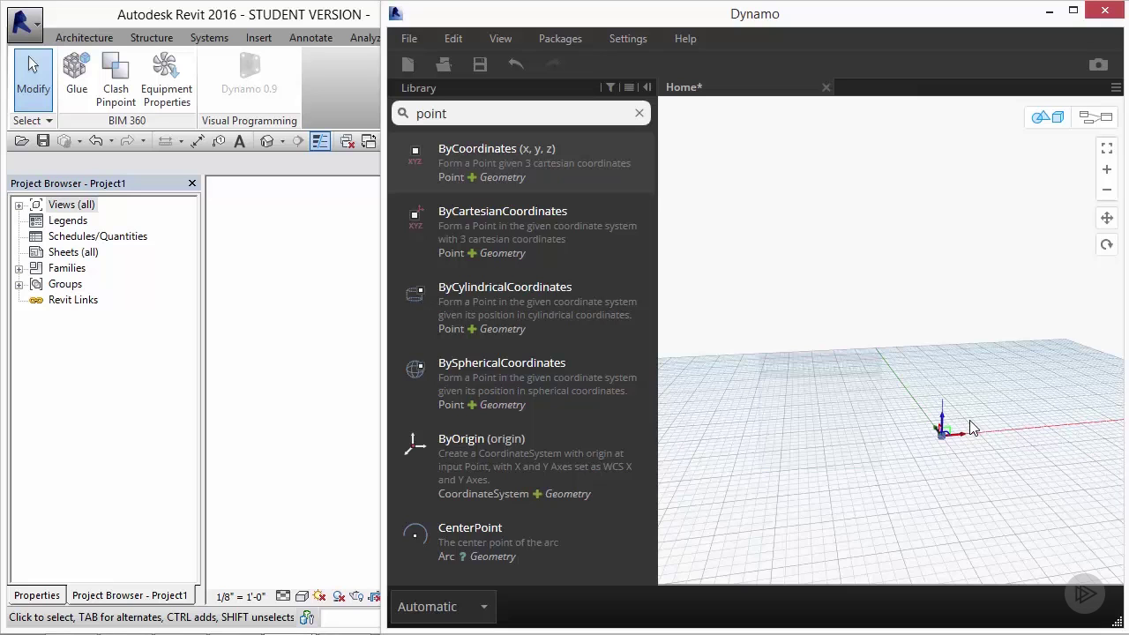
scroll(997, 453, up, 3)
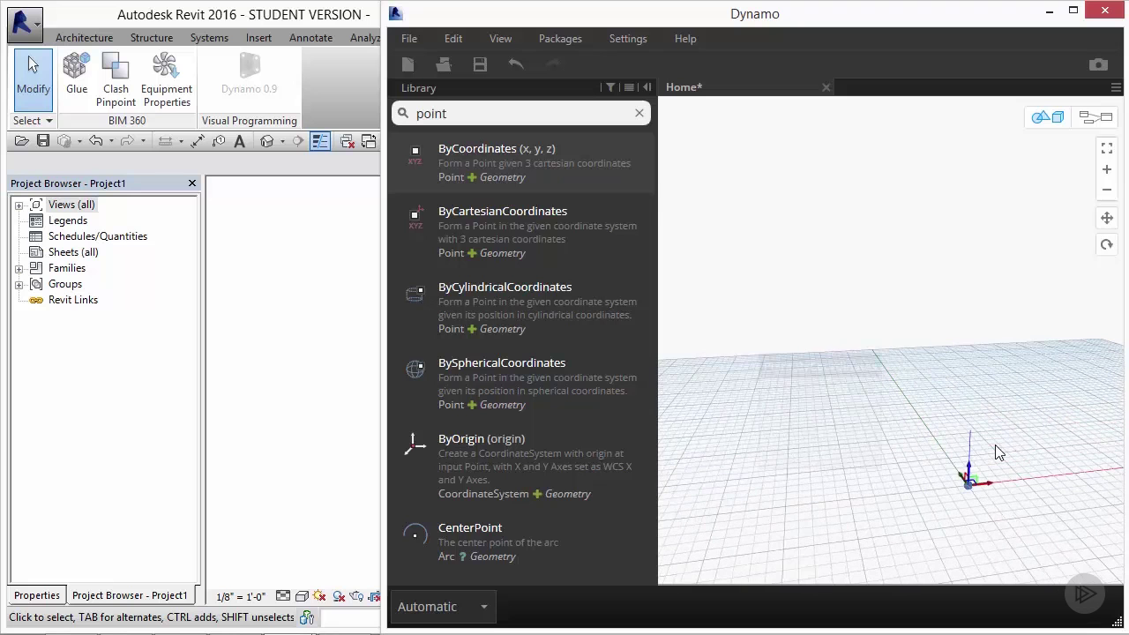
scroll(998, 453, up, 1)
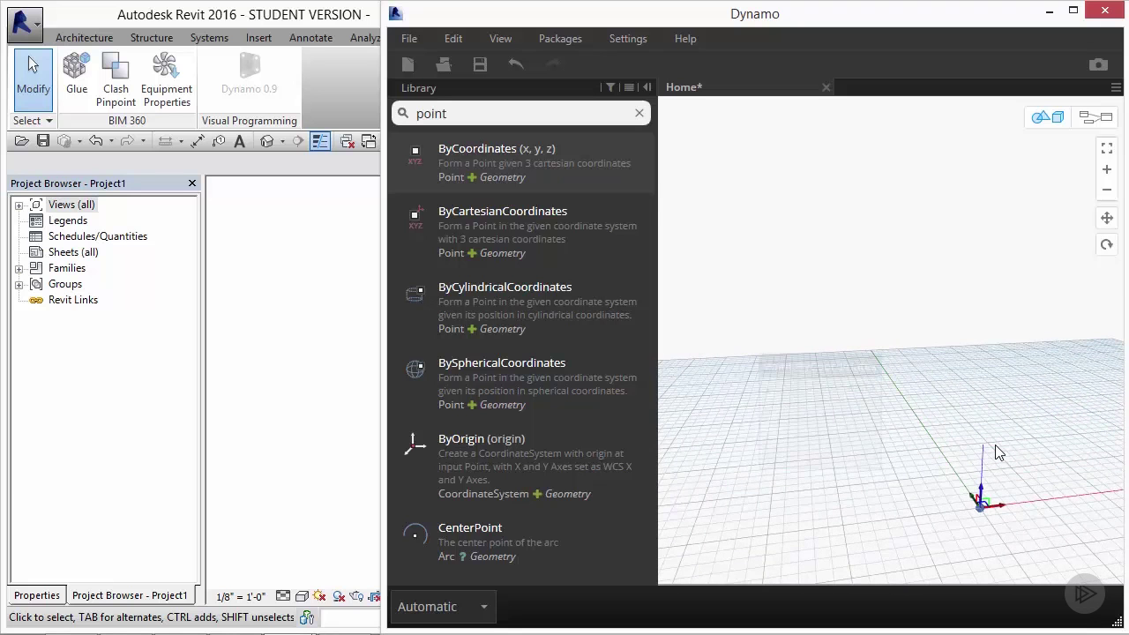
scroll(997, 453, down, 4)
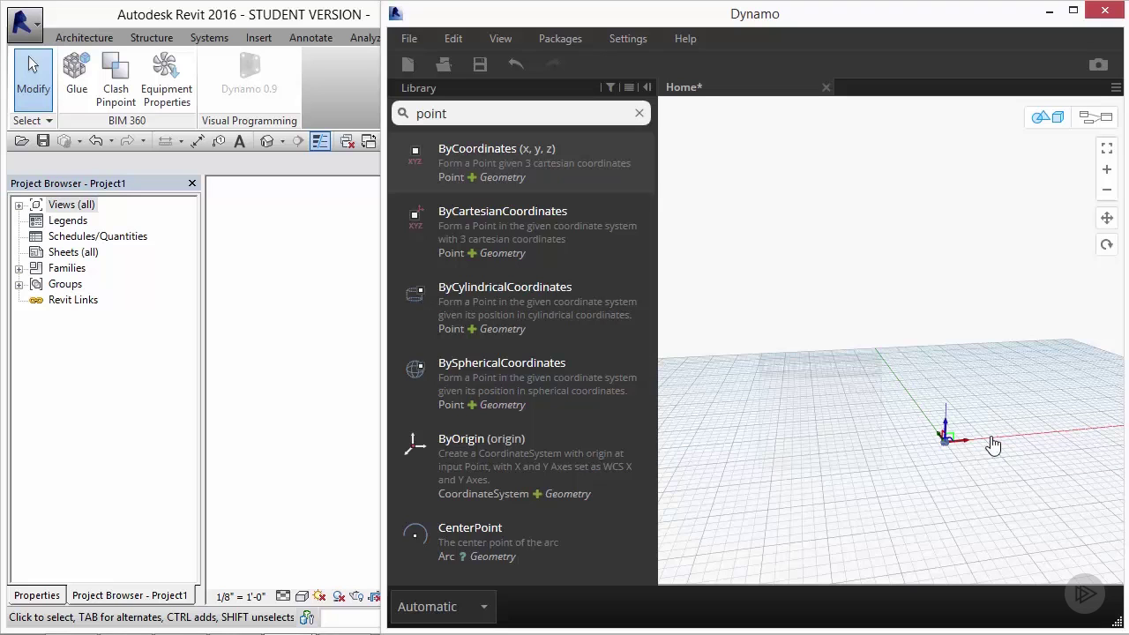
mouse_move(990, 435)
right_down()
mouse_move(980, 378)
mouse_move(895, 385)
mouse_move(908, 436)
mouse_move(980, 447)
mouse_move(1015, 432)
mouse_move(1009, 451)
mouse_move(982, 433)
mouse_move(1020, 428)
mouse_move(1005, 422)
right_up()
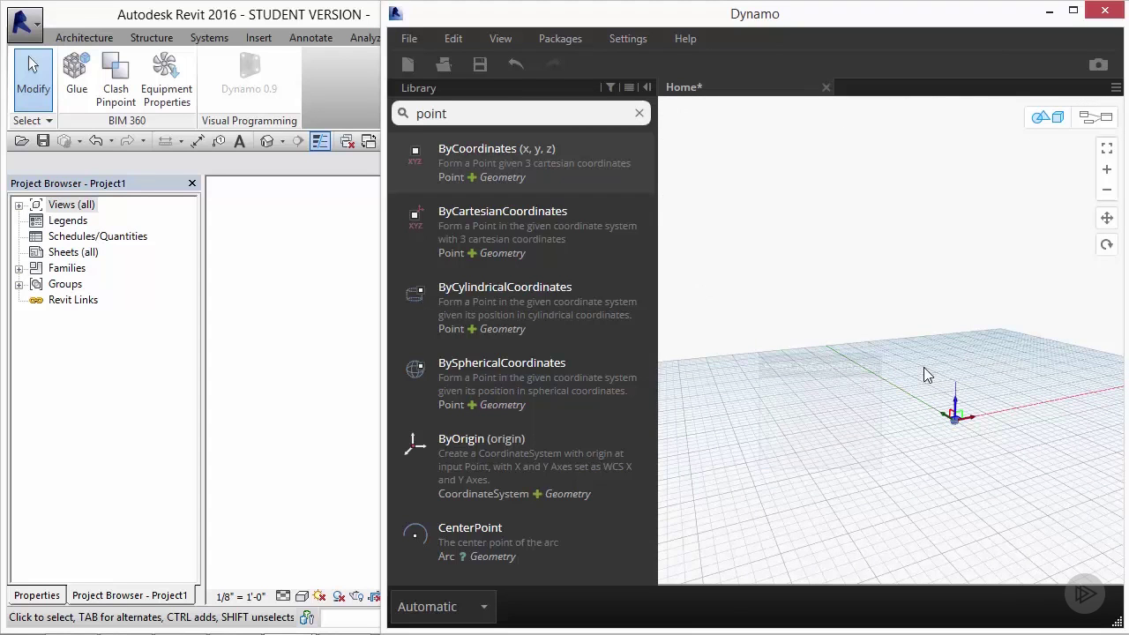
key(ctrl+b)
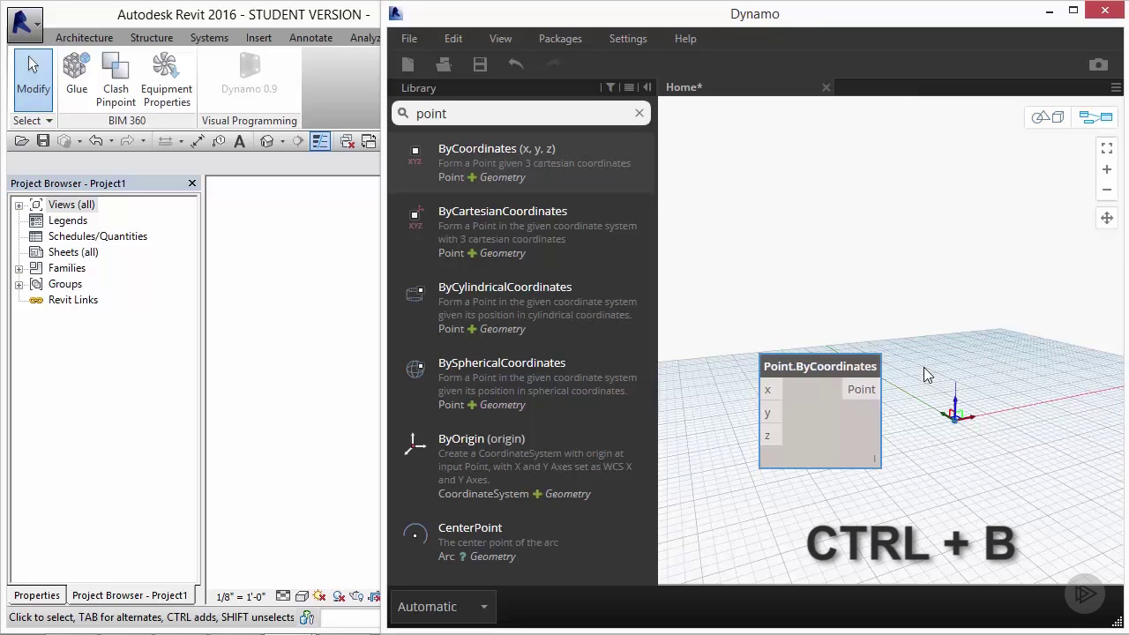
click(924, 375)
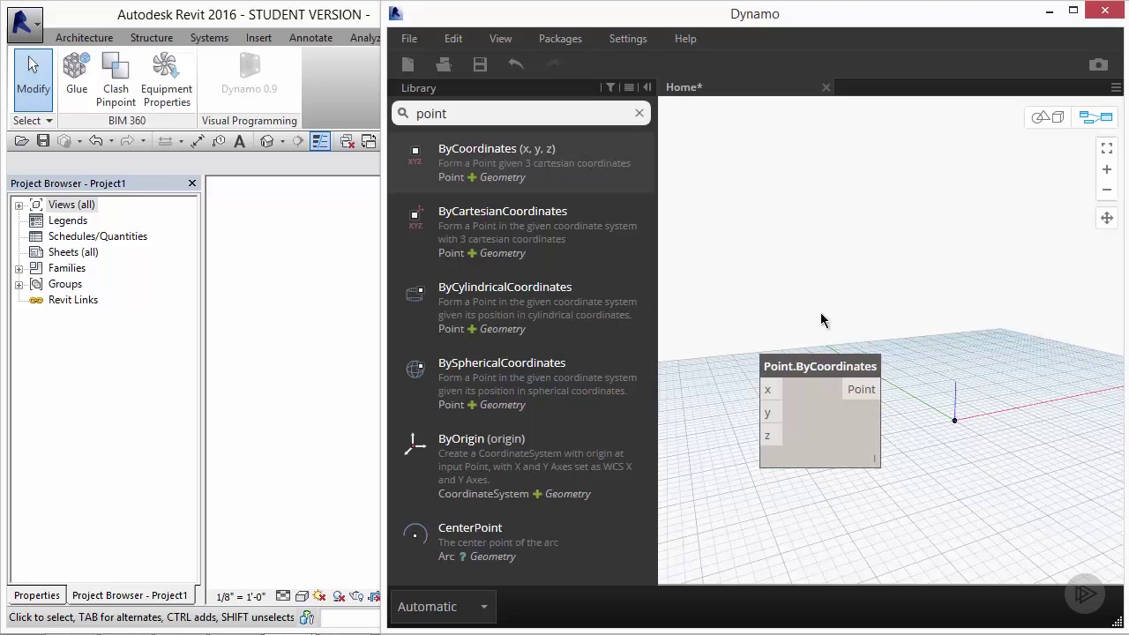
Search the node library for "number" and place a Number node in the workspace
mouse_move(813, 368)
click(640, 112)
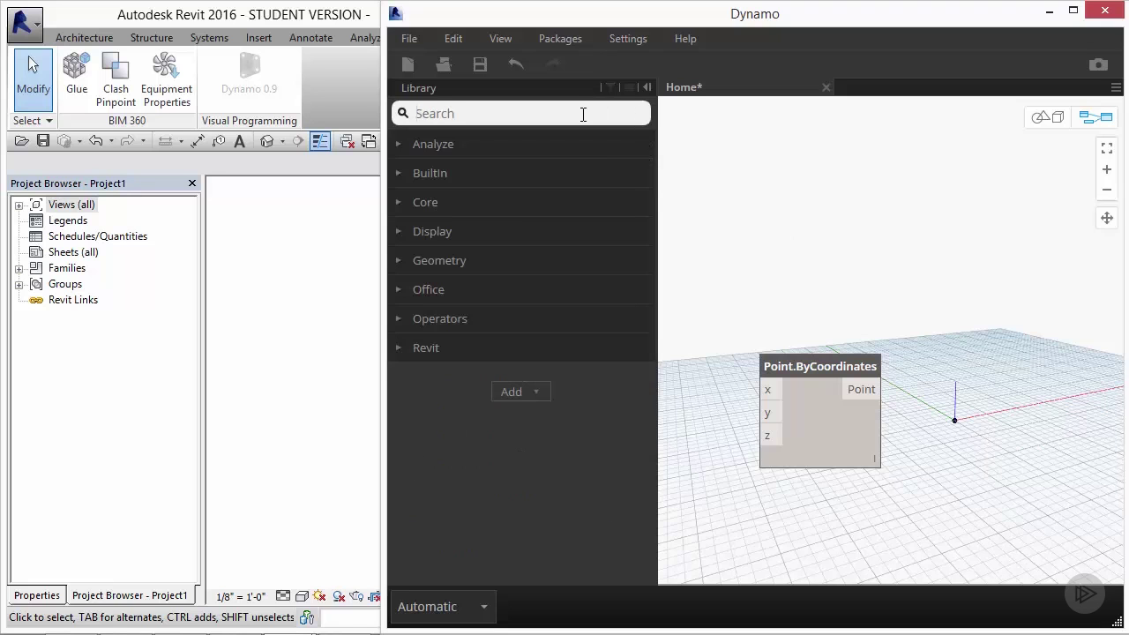
text(number)
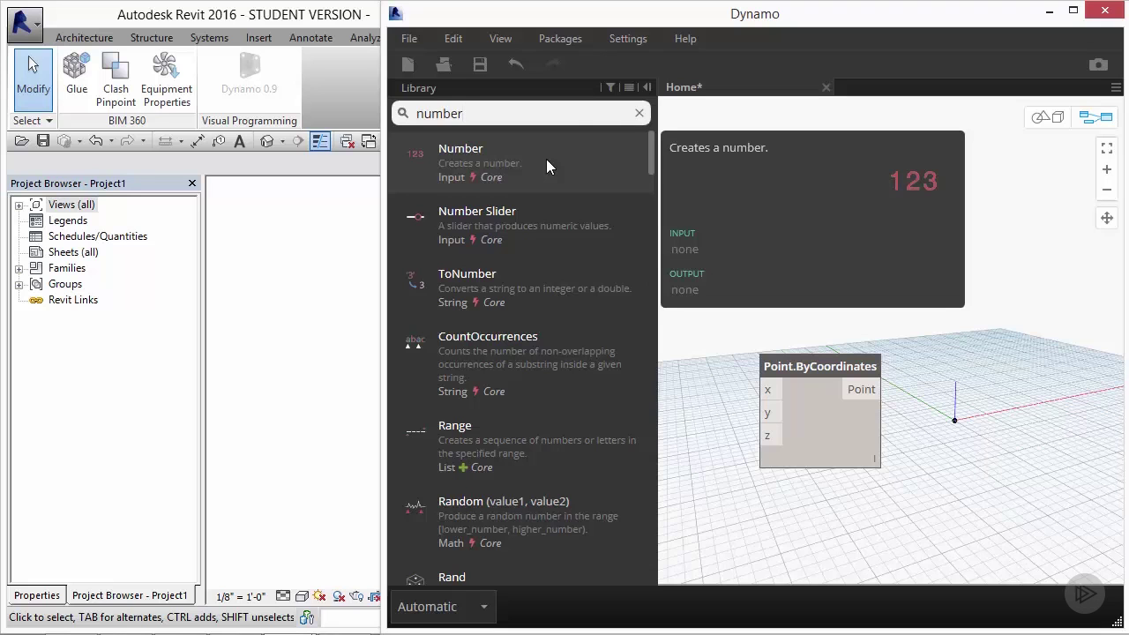
click(546, 161)
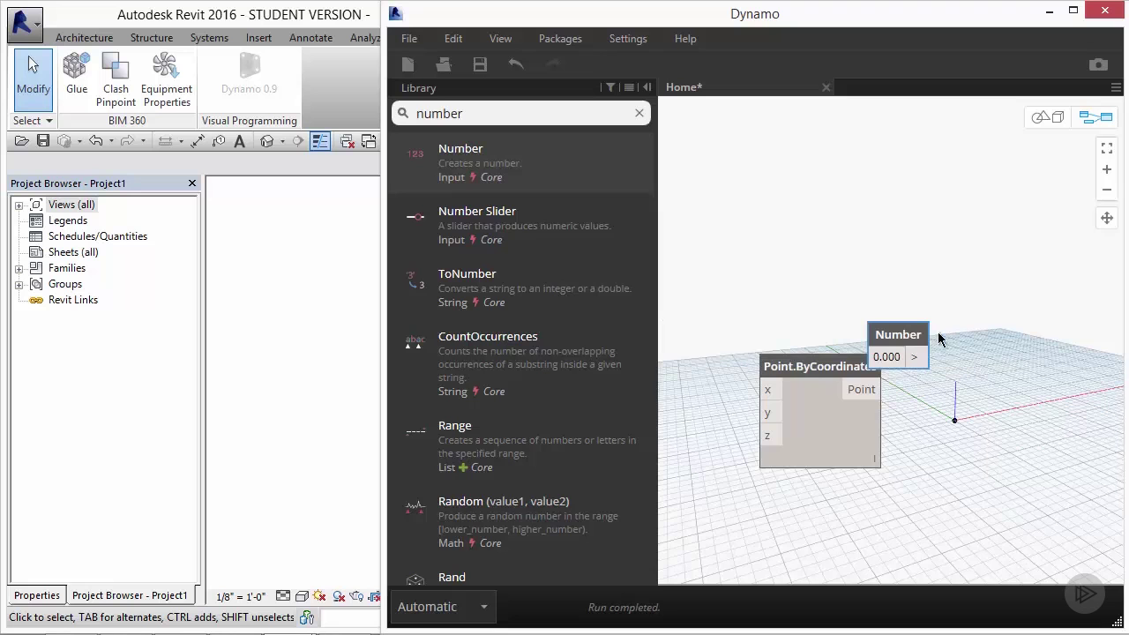
Arrange the nodes above the grid with the Number node to the left of Point.ByCoordinates, leaving the origin uncovered
drag(820, 367, 1034, 340)
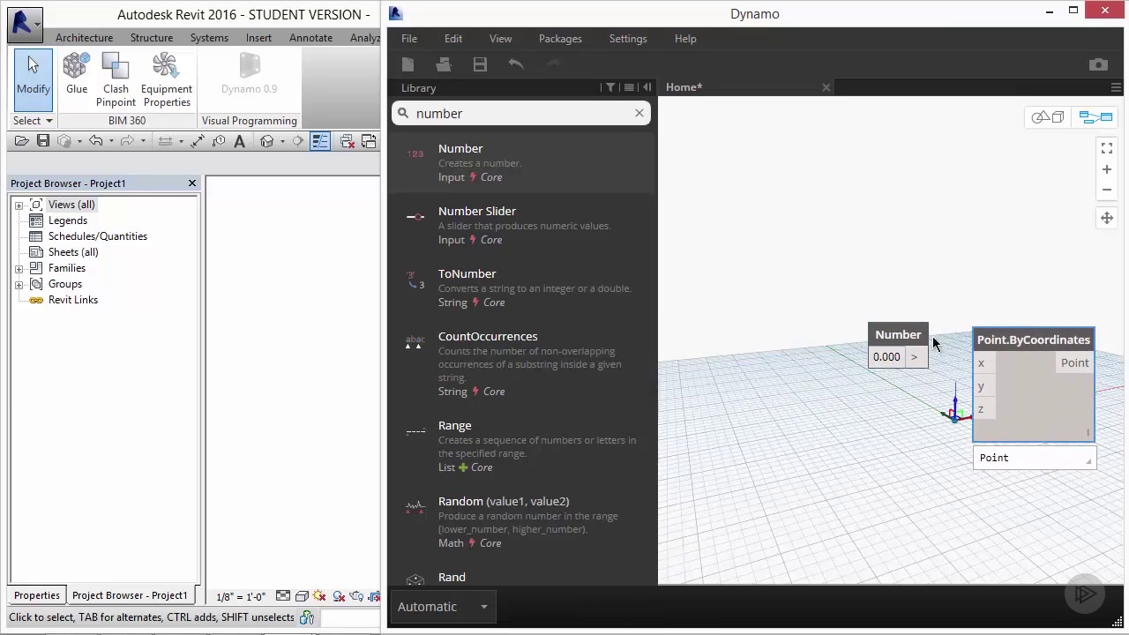
drag(917, 336, 784, 314)
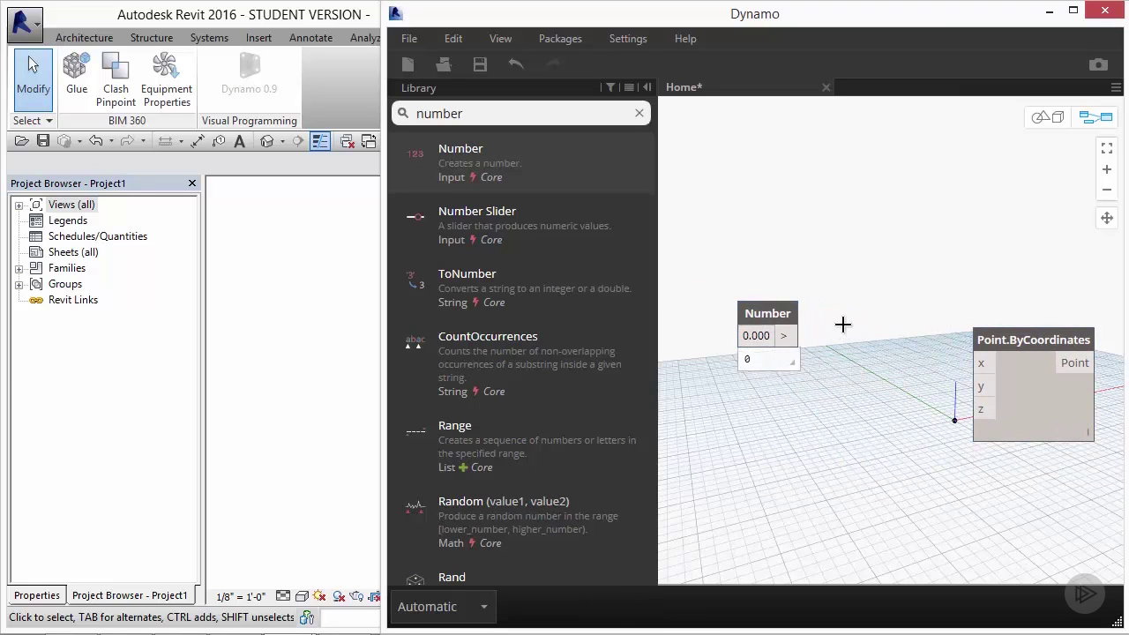
drag(1002, 350, 942, 247)
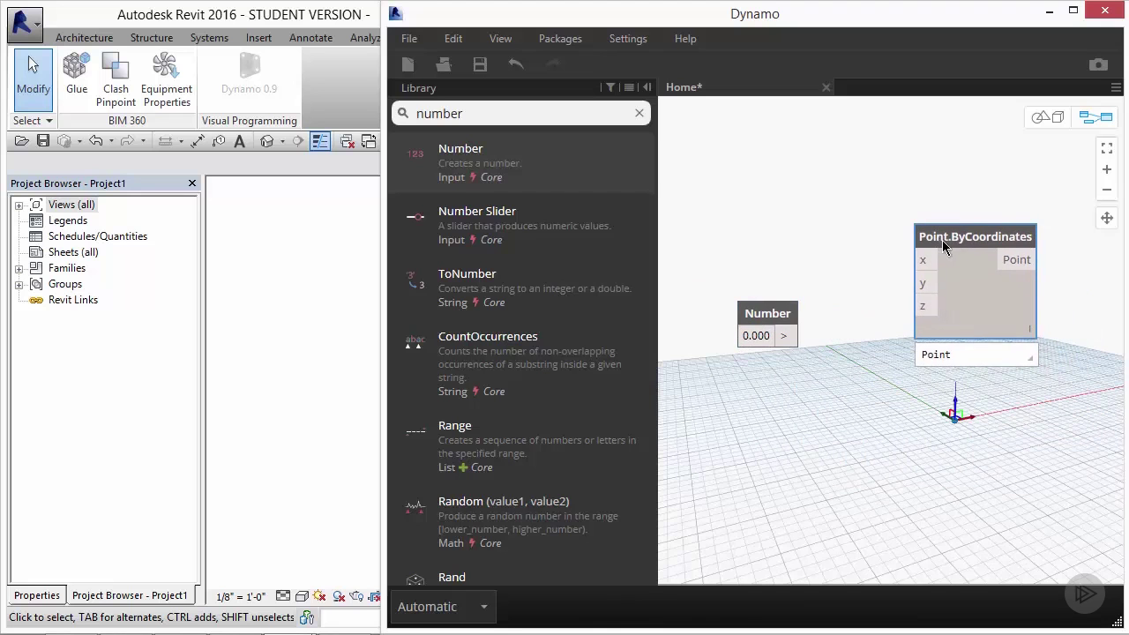
drag(780, 314, 776, 235)
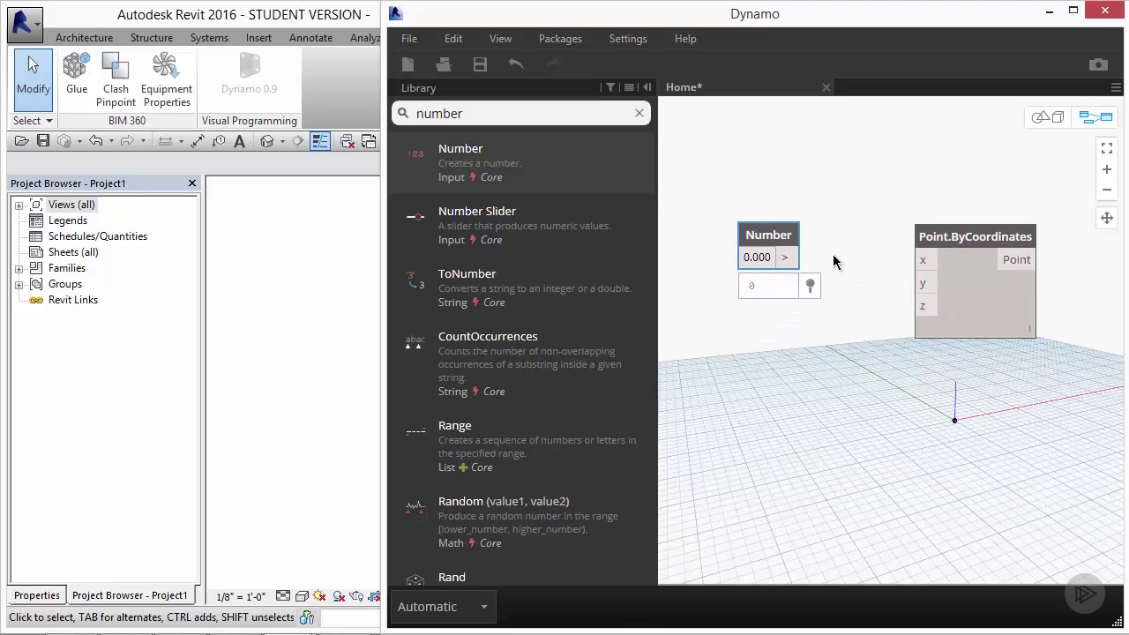
click(834, 257)
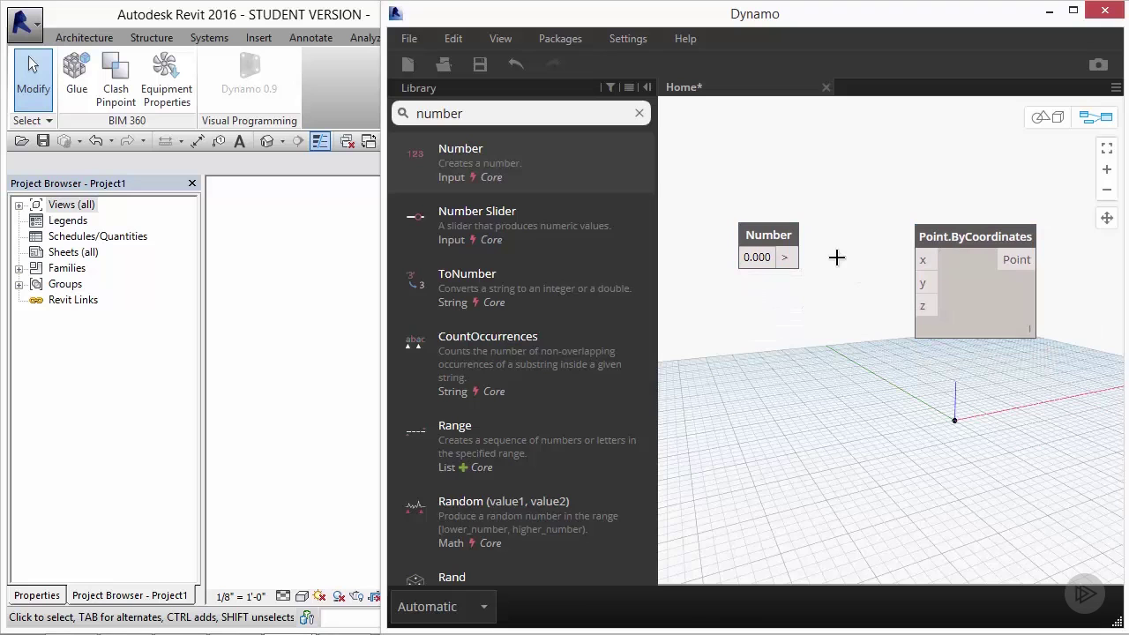
Set the Number node's value to 10 and connect its output to the x input of Point.ByCoordinates
double_click(763, 258)
text(10)
key(Return)
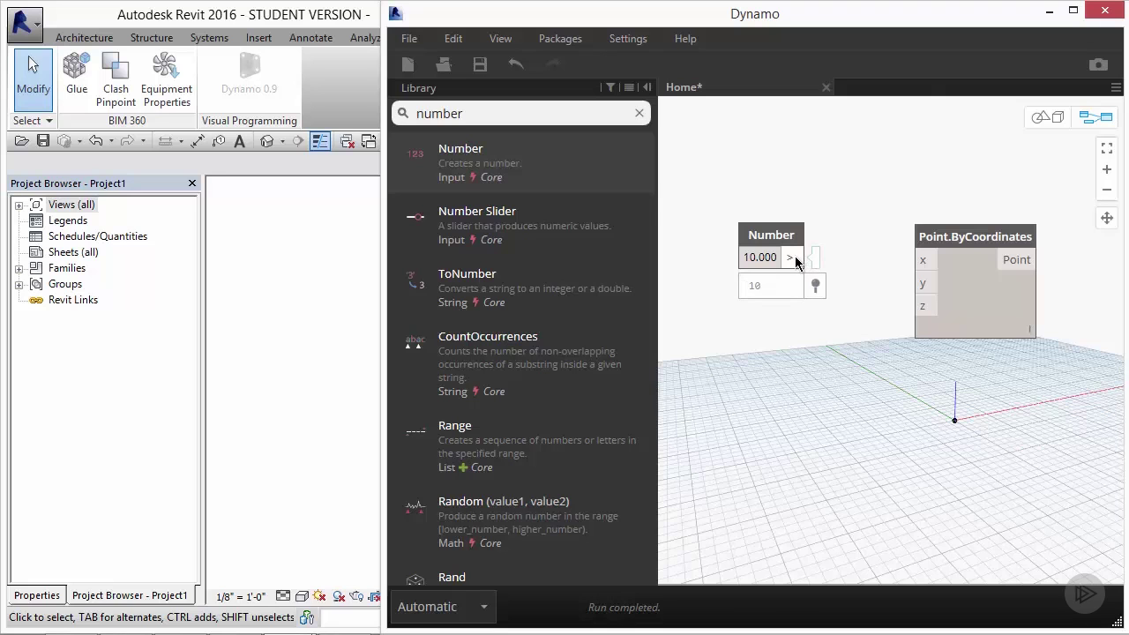
click(796, 257)
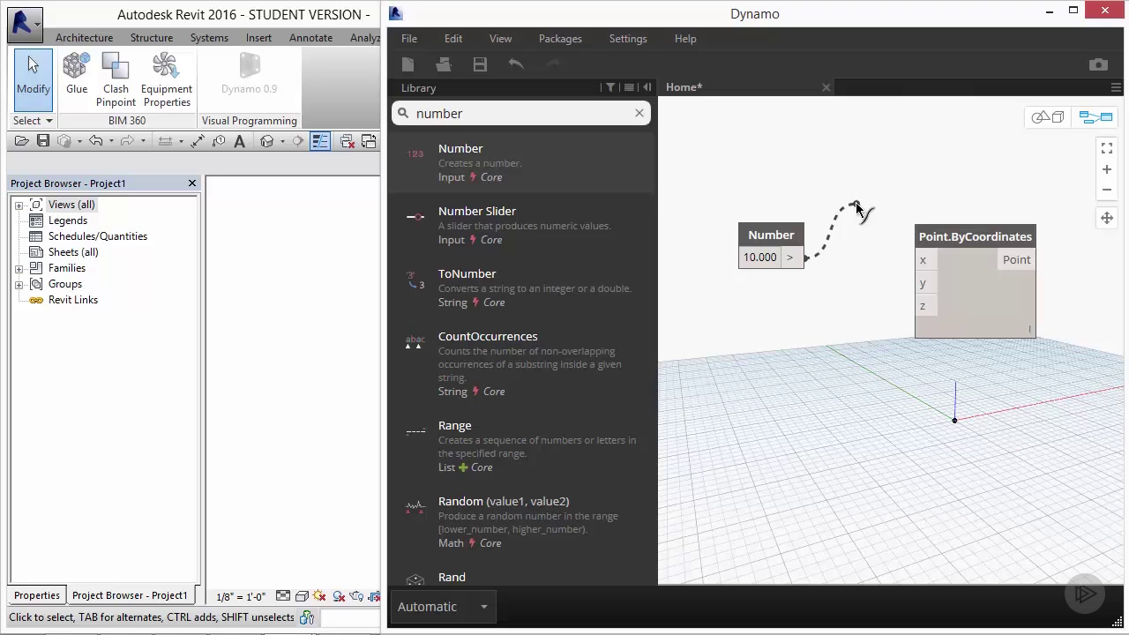
click(926, 260)
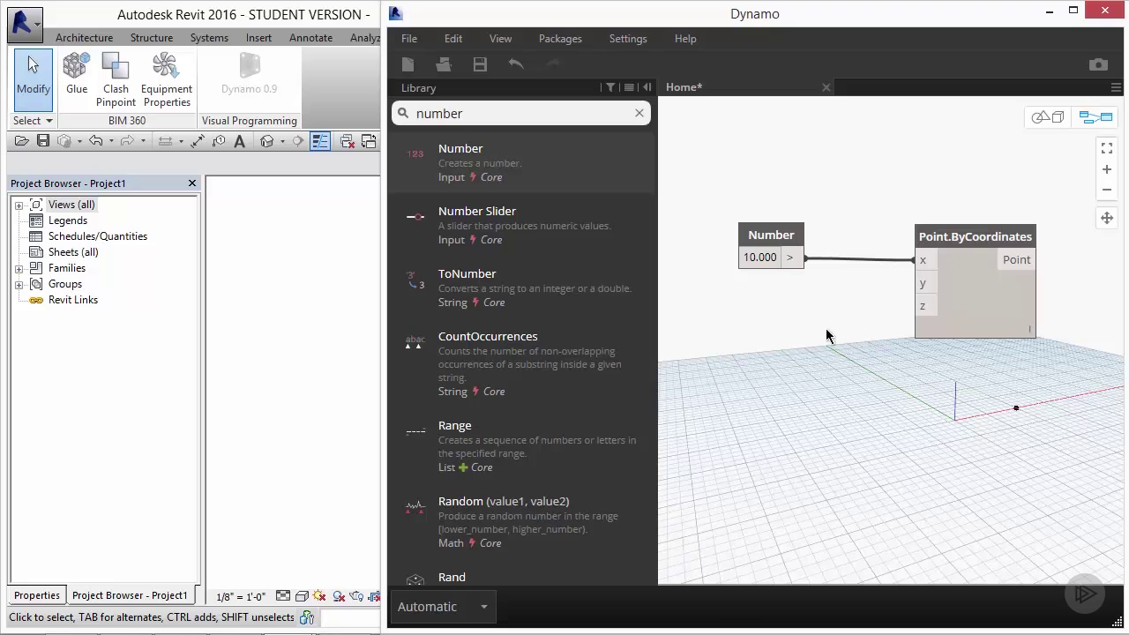
Test the x coordinate by setting the connected Number node to 0 and back to 10
double_click(760, 256)
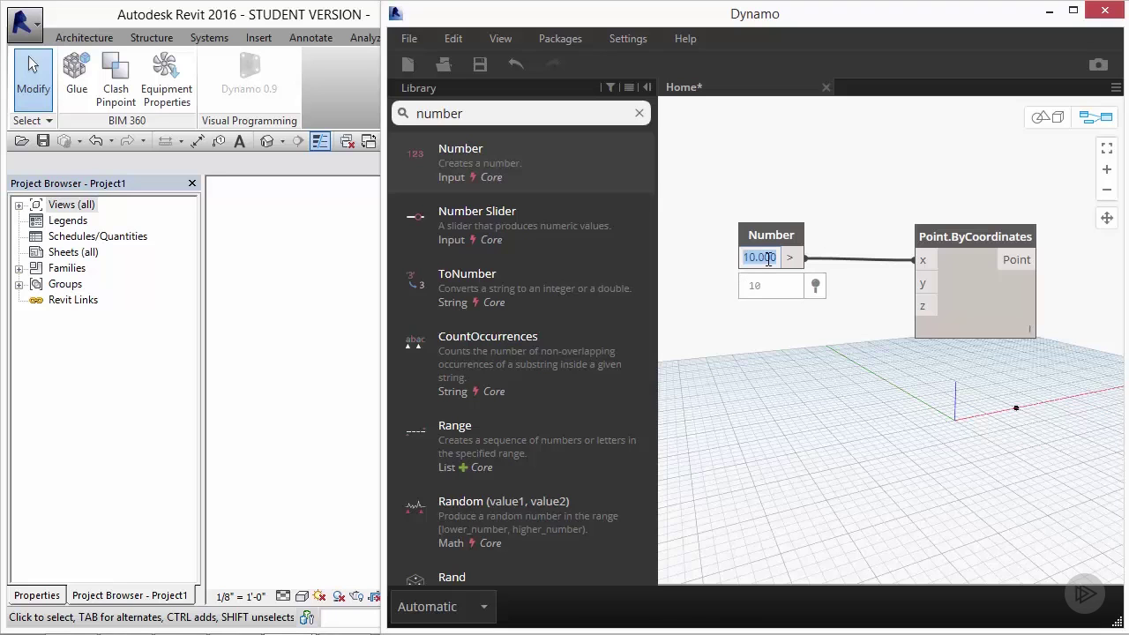
text(0)
key(Return)
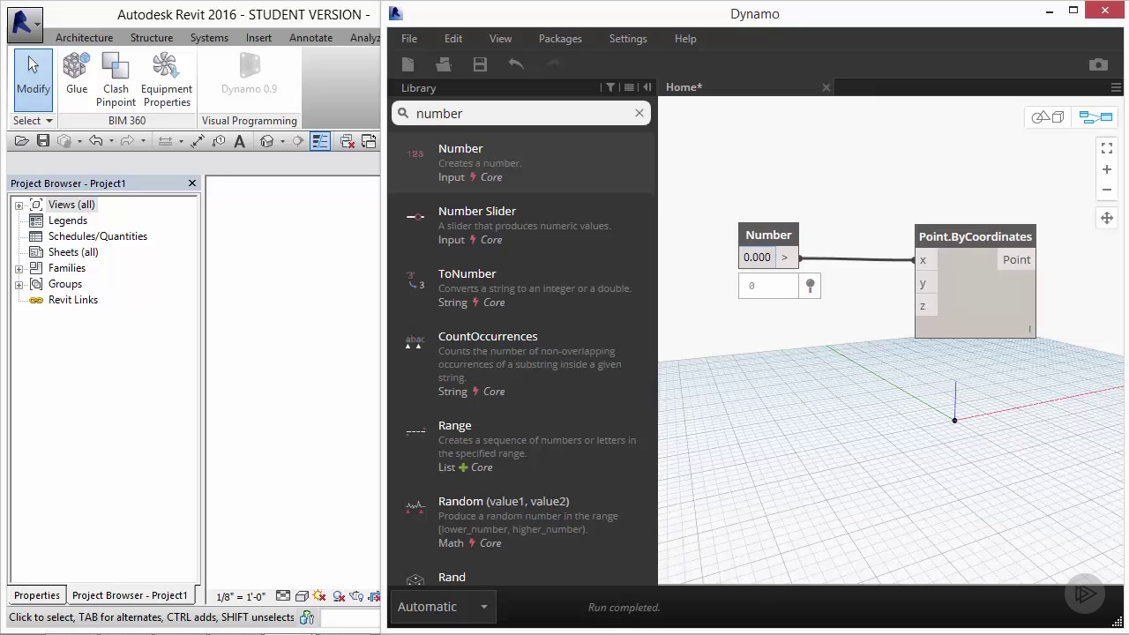
text(10)
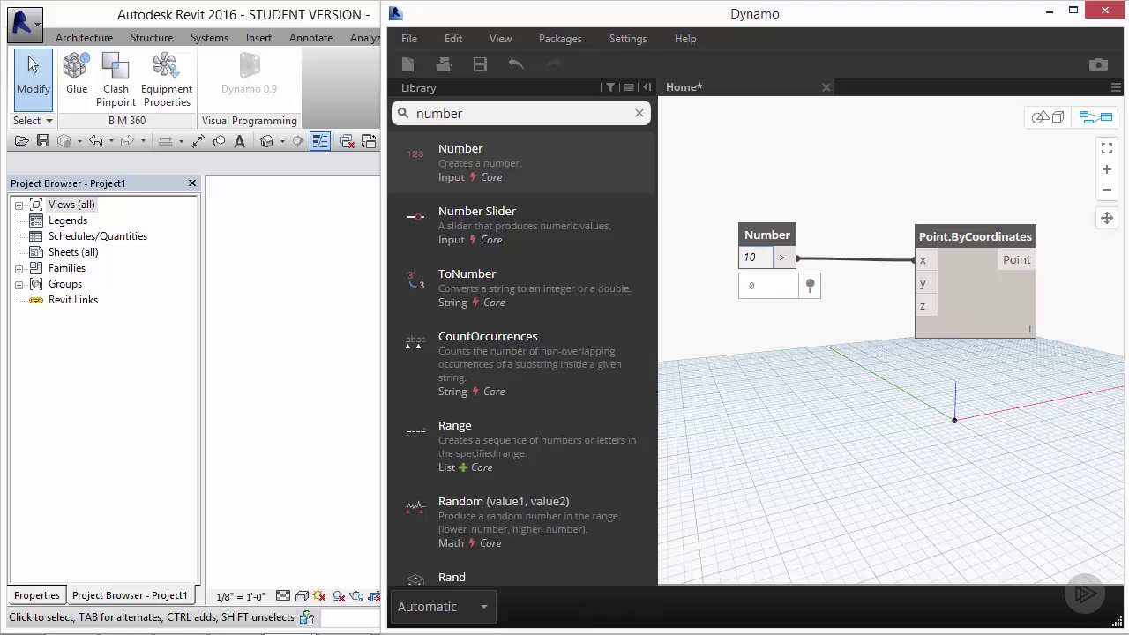
key(Return)
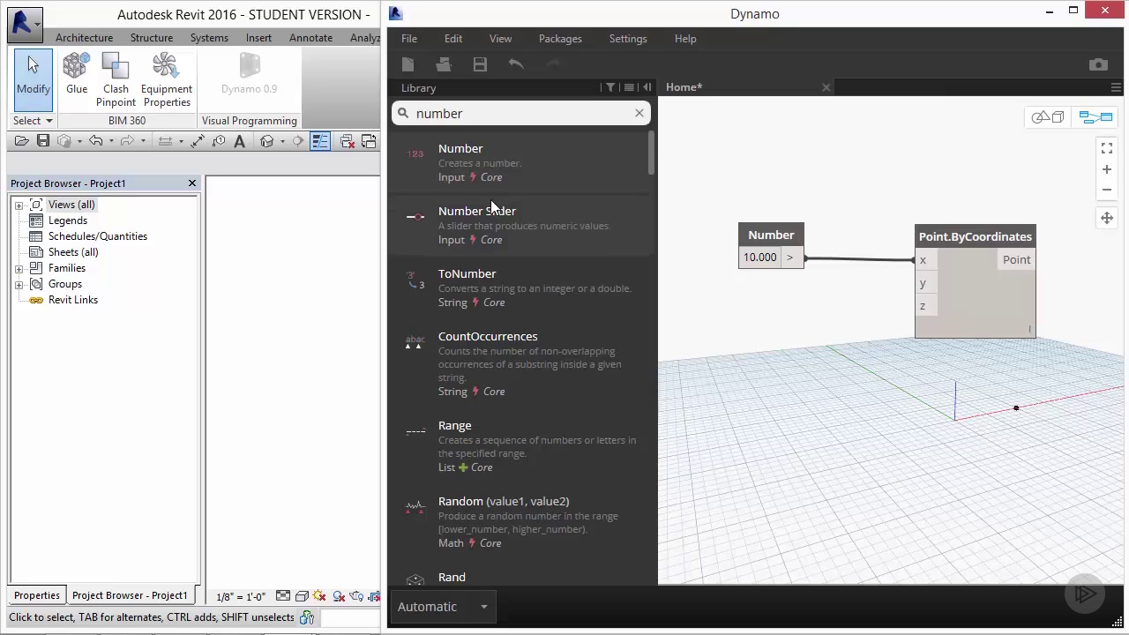
Place a Number Slider node below the Number node and move its slider to 1.3
mouse_move(487, 225)
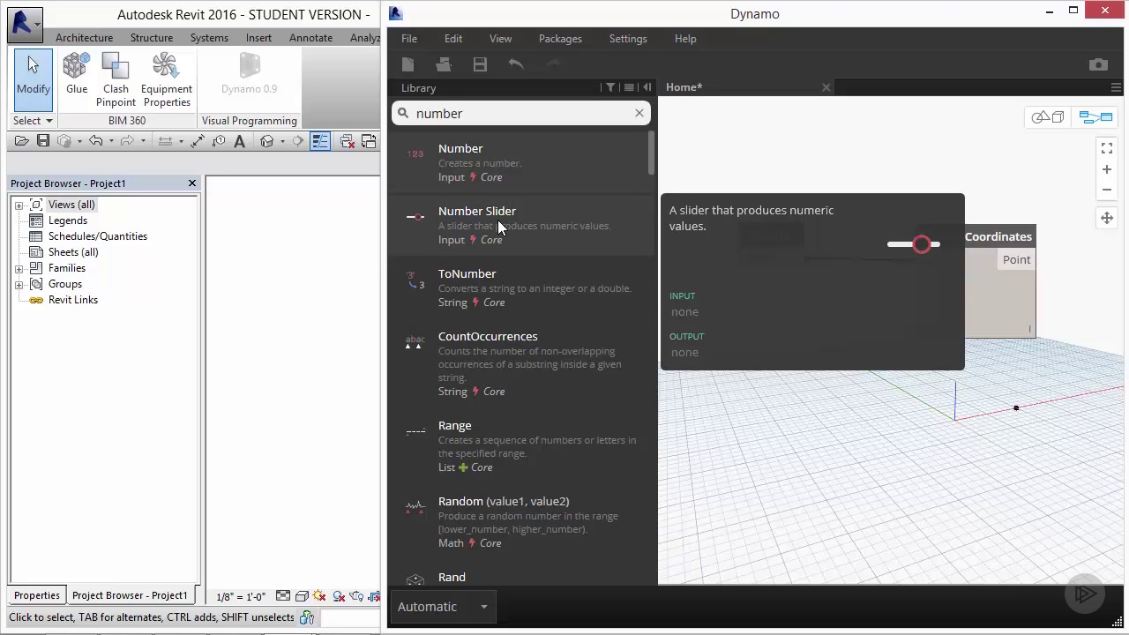
click(499, 220)
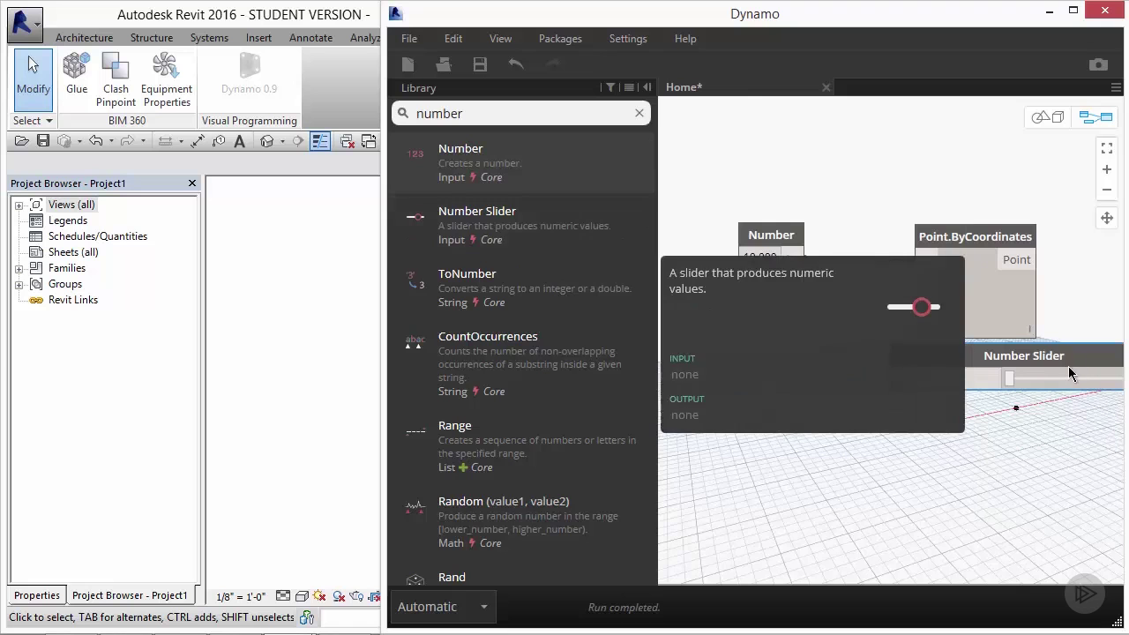
drag(1063, 356, 876, 383)
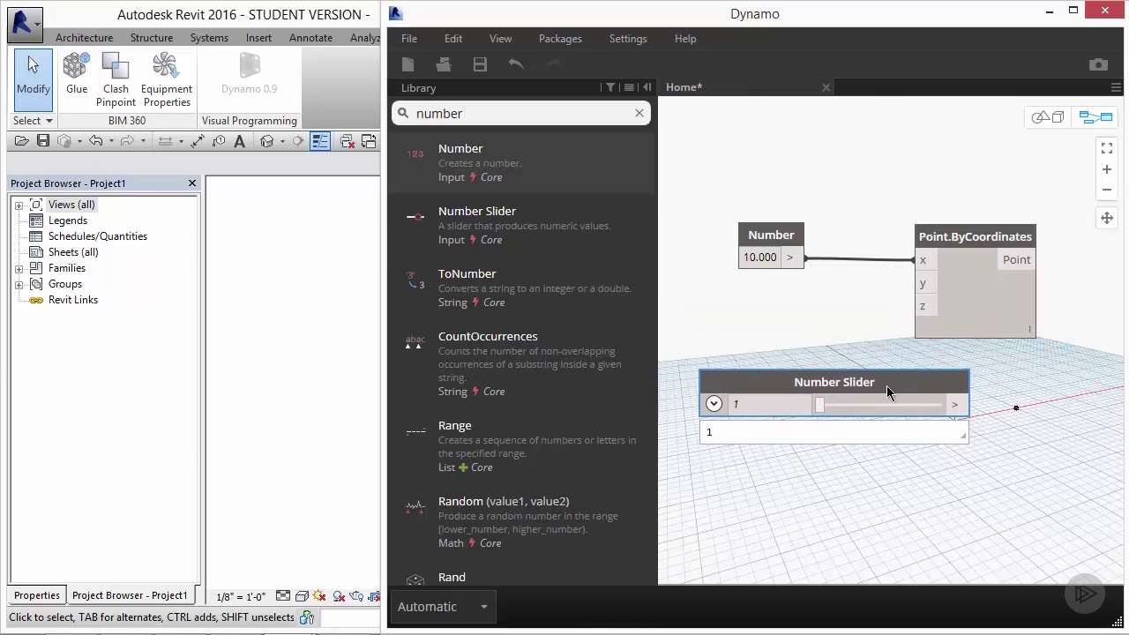
mouse_move(824, 411)
mouse_down()
mouse_move(948, 417)
mouse_move(819, 404)
mouse_up()
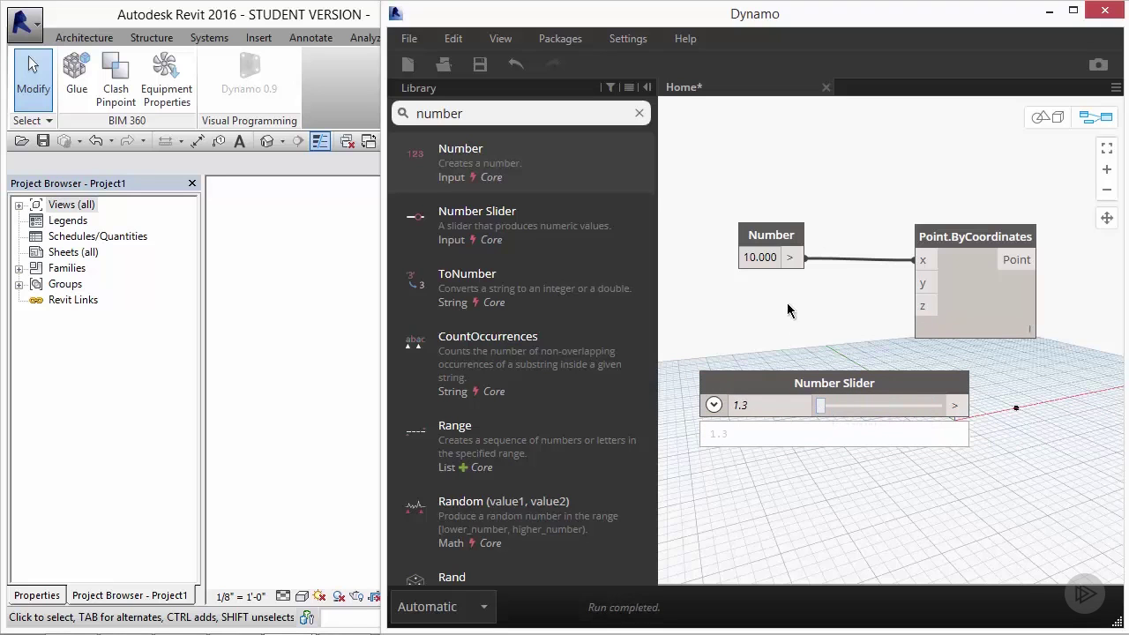